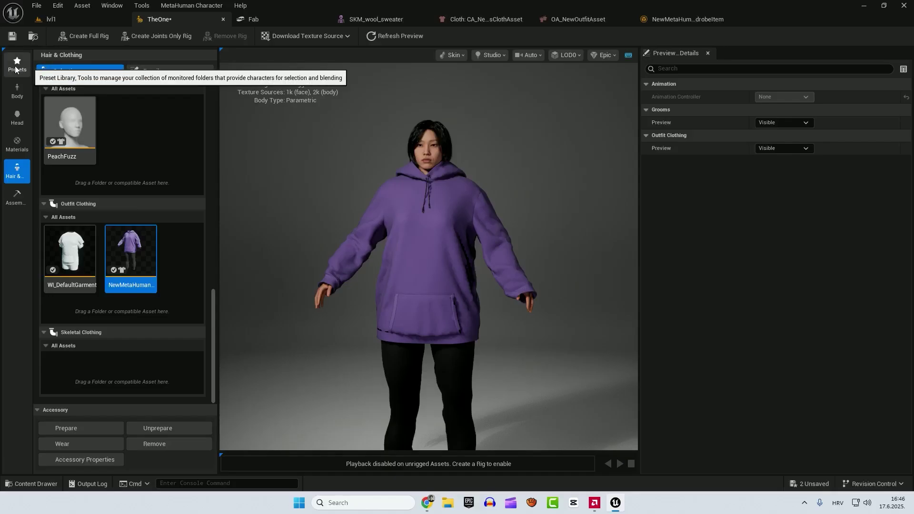
# Adjust the height of the hoodie-wearing character in the parametric body model
pyautogui.click(17, 89)
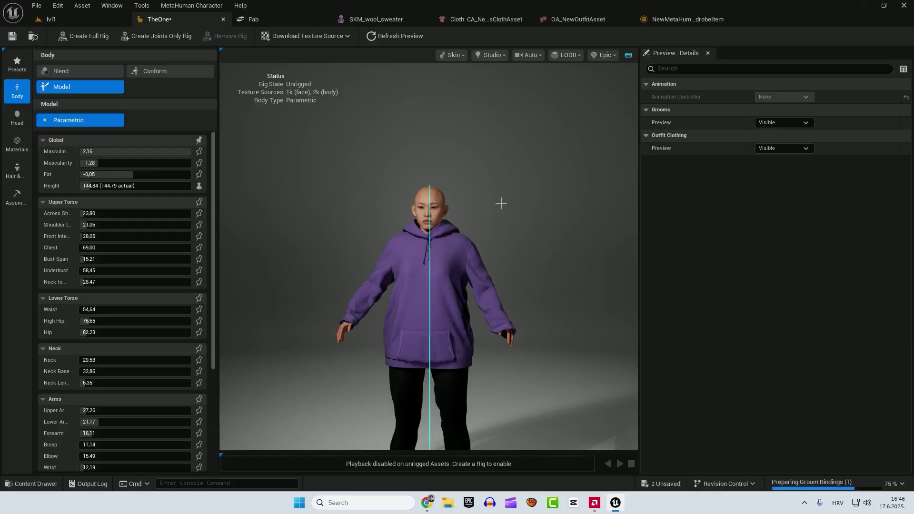
pyautogui.moveTo(484, 321); pyautogui.dragTo(474, 234, button='middle')
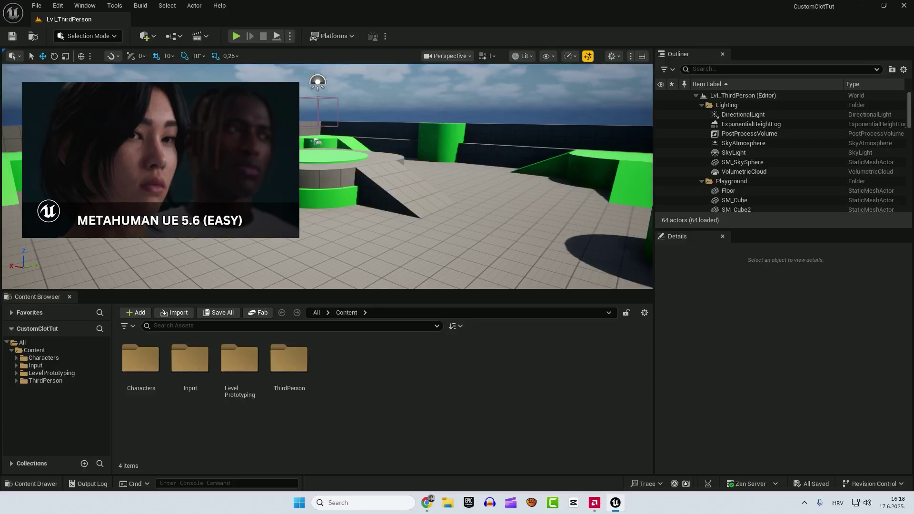
# Search the project's plugins for "metahuman" and check whether the MetaHuman plugins are enabled
pyautogui.click(57, 5)
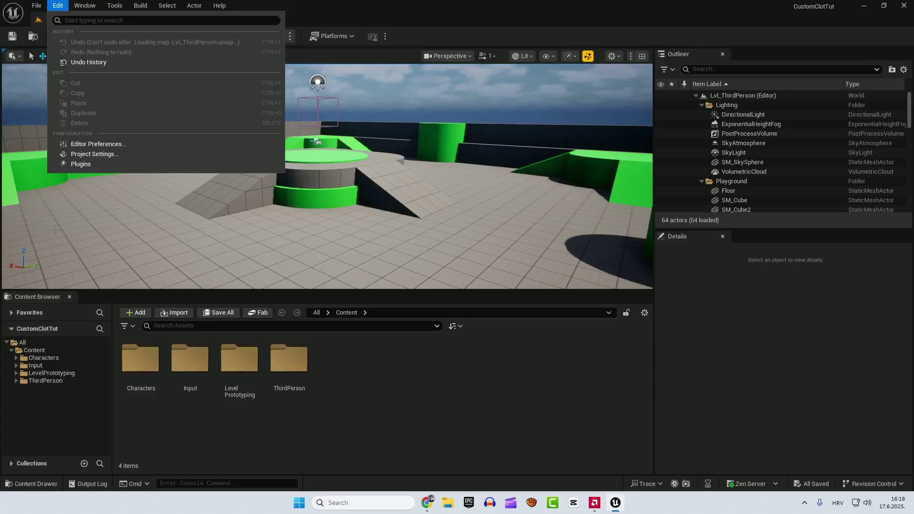
pyautogui.click(80, 165)
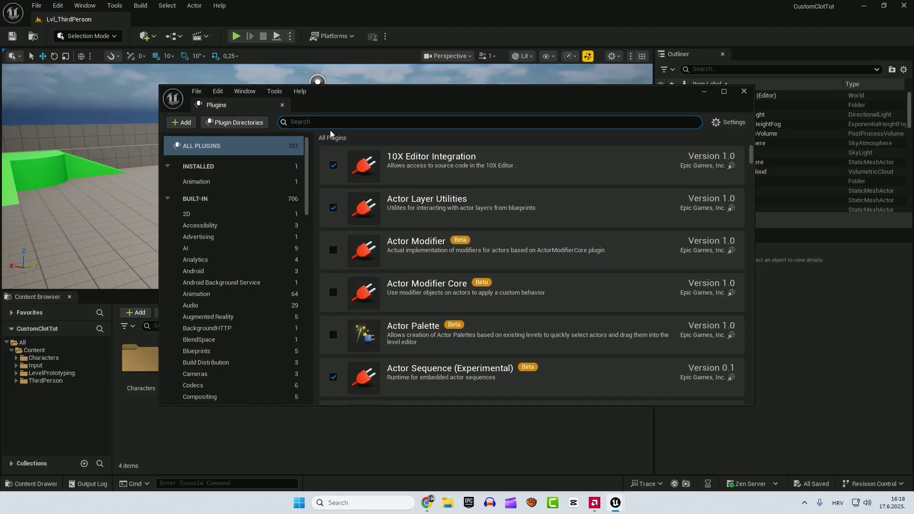
pyautogui.write('metahuman')
pyautogui.scroll(-2, 512, 171)
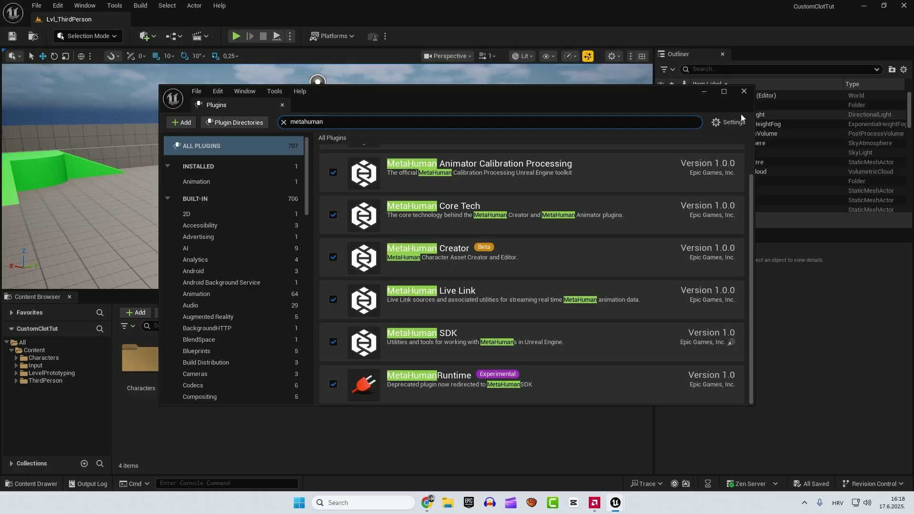
pyautogui.click(744, 91)
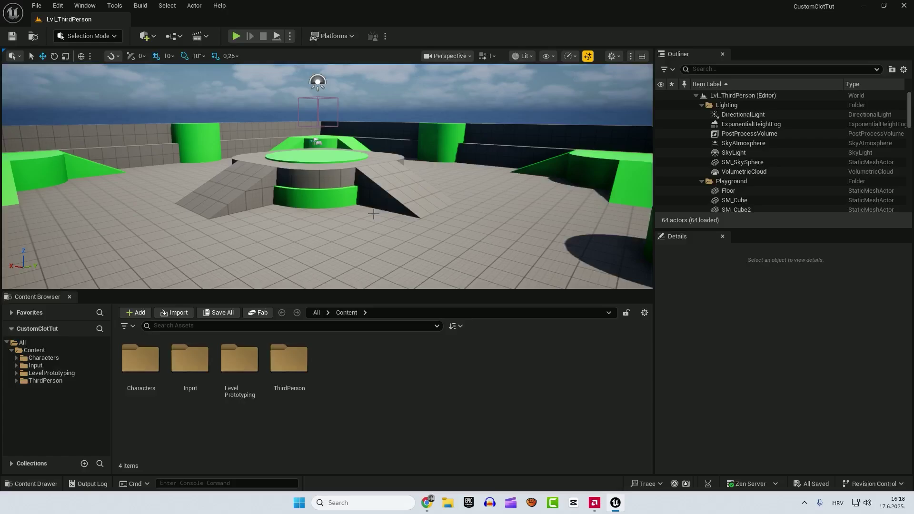
# Search the Fab store for "metahuman" and limit the results to free products
pyautogui.click(85, 7)
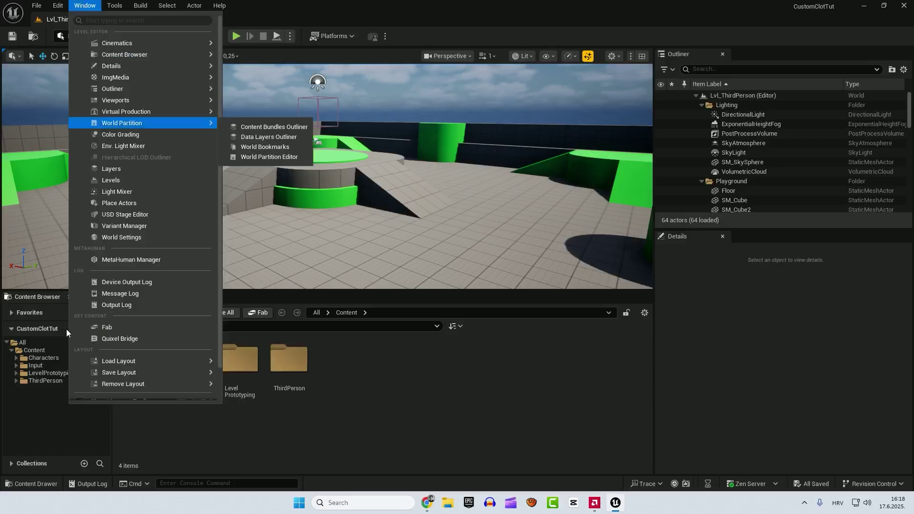
pyautogui.click(124, 328)
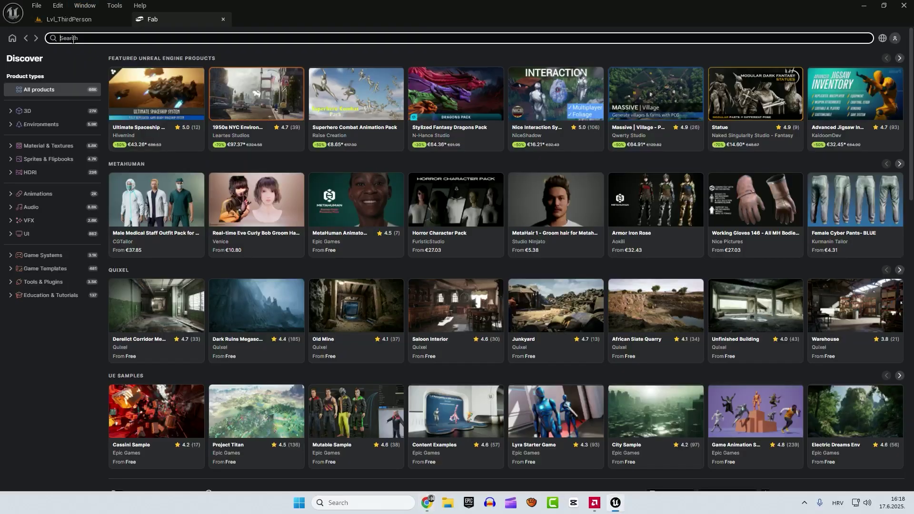
pyautogui.write('metahuman')
pyautogui.press('Return')
pyautogui.click(429, 77)
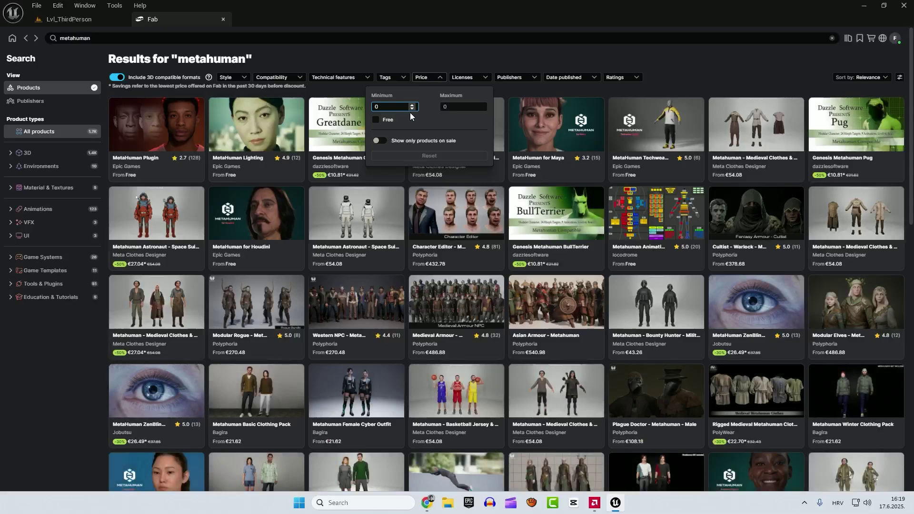
pyautogui.click(375, 119)
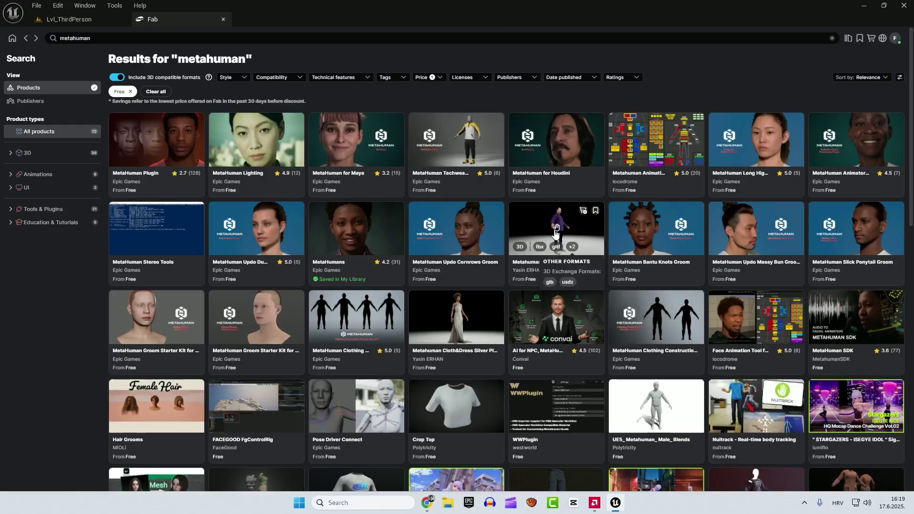
# Add the Metahuman Cloth Oversize Hoodie & Leggings product to the project under the free Personal license
pyautogui.click(537, 217)
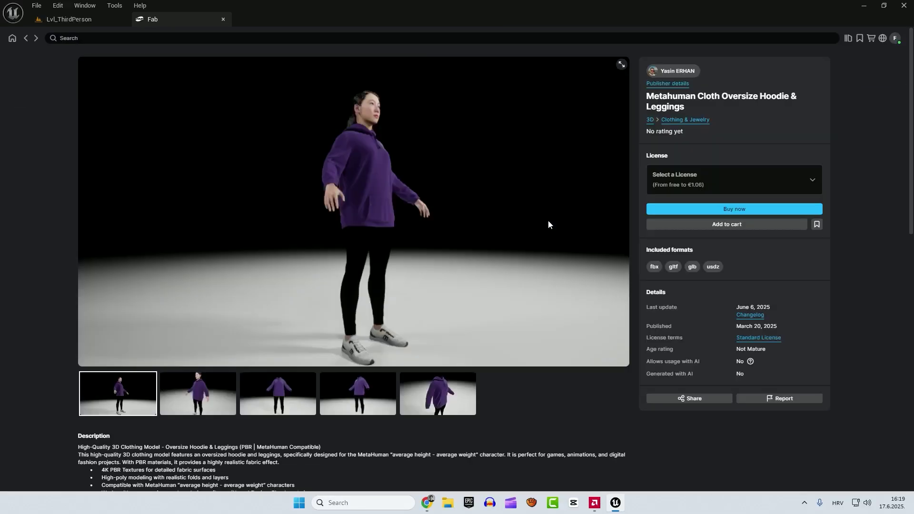
pyautogui.click(719, 185)
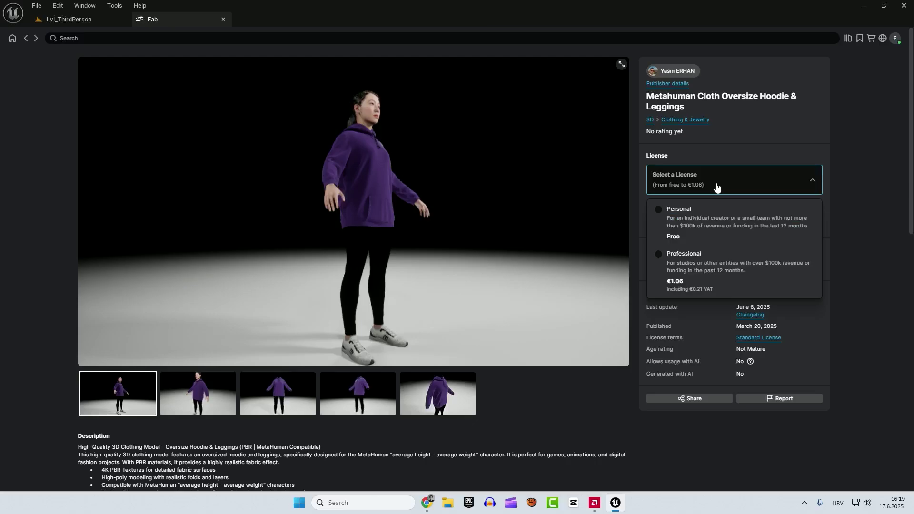
pyautogui.click(691, 210)
pyautogui.click(696, 212)
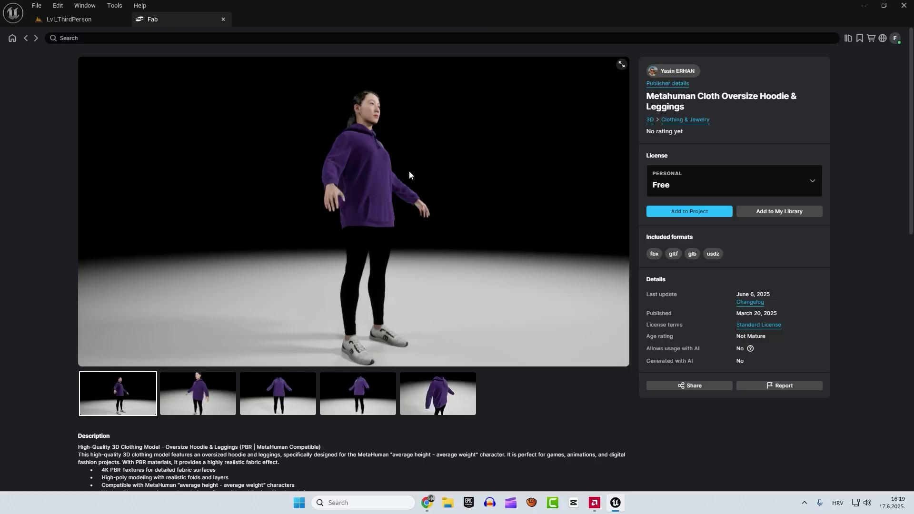
pyautogui.click(56, 20)
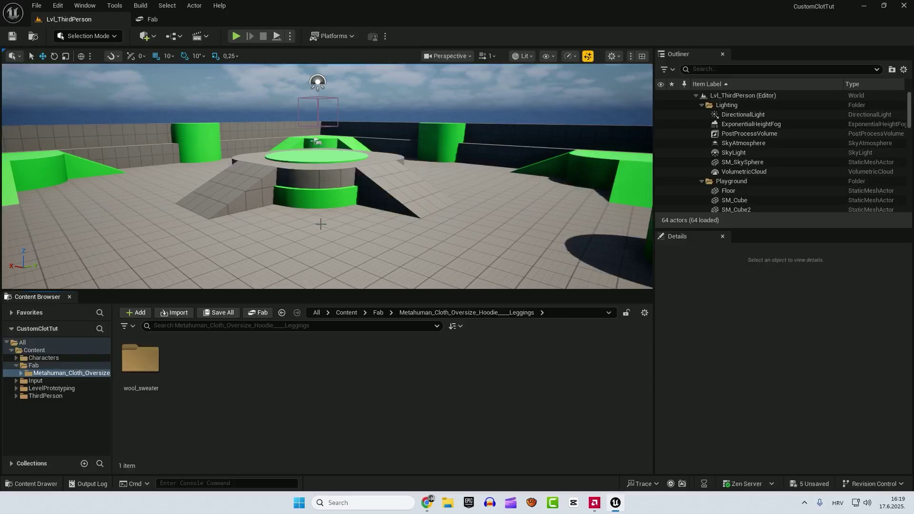
# Browse the other free MetaHuman products on Fab, finishing back in the level editor
pyautogui.click(152, 19)
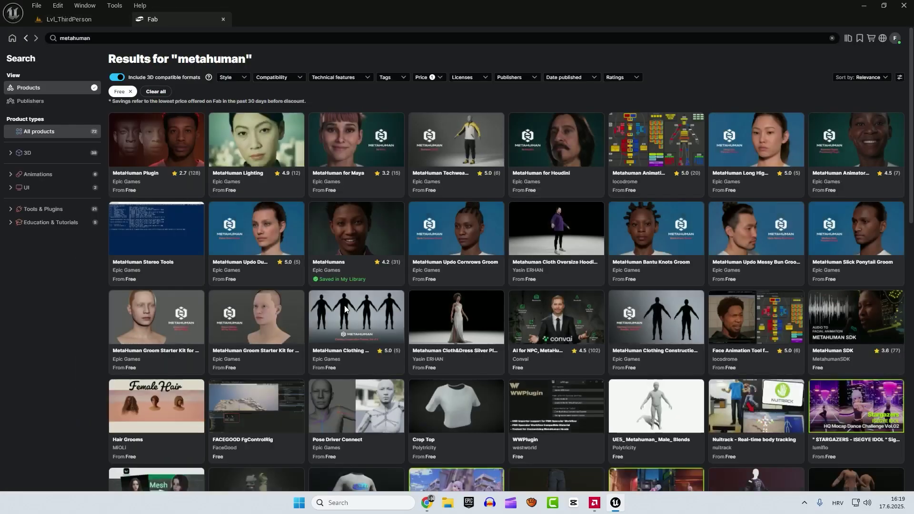
pyautogui.scroll(-5, 421, 413)
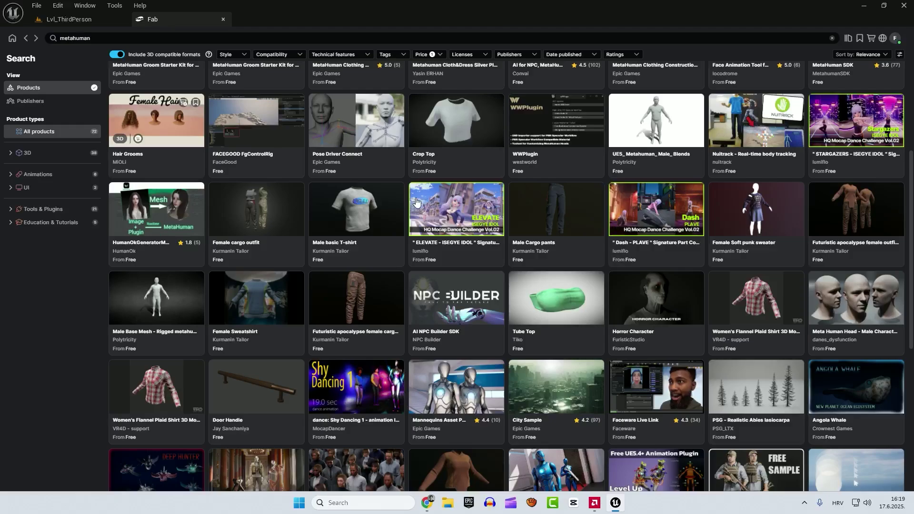
pyautogui.click(53, 21)
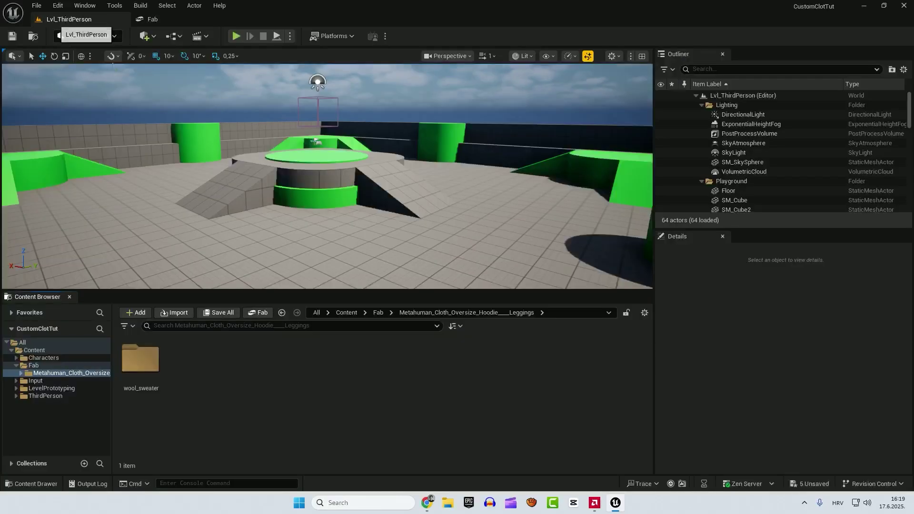
# Create a MetaHuman Character asset named TheOne in the Content folder
pyautogui.click(35, 350)
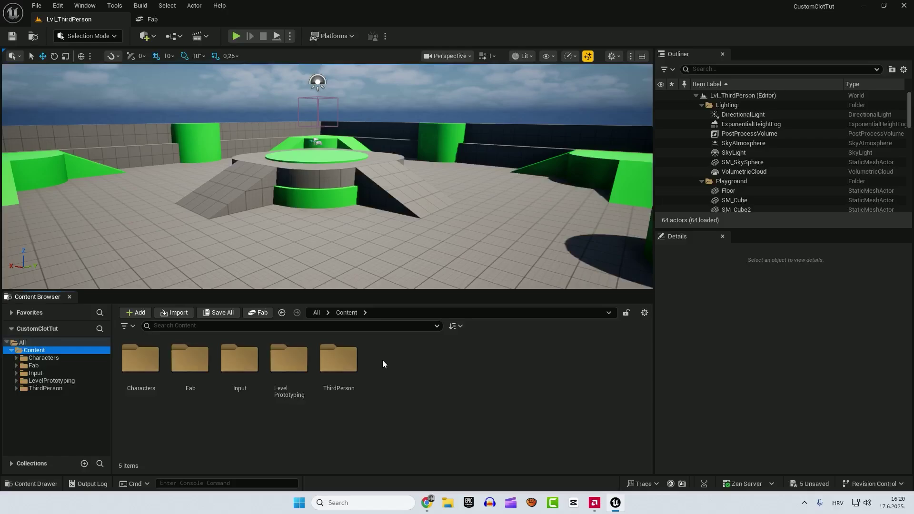
pyautogui.rightClick(382, 360)
pyautogui.moveTo(424, 430)
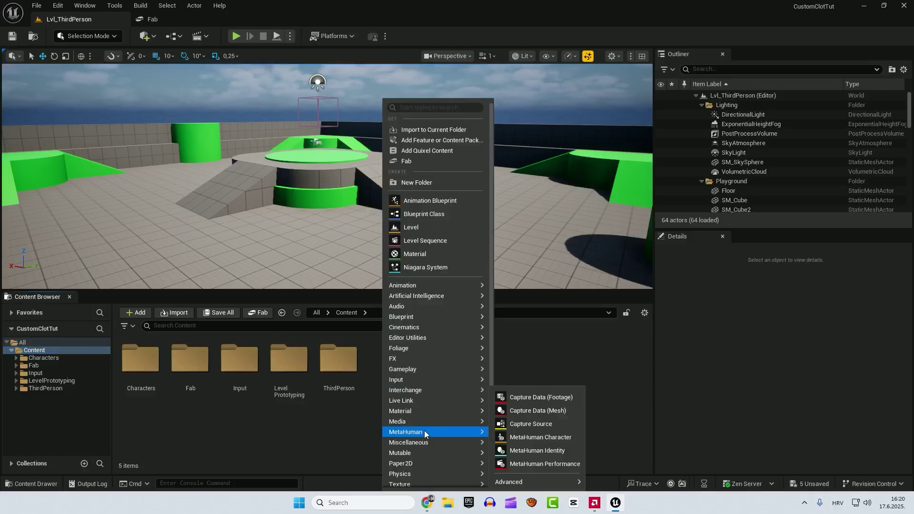
pyautogui.click(537, 438)
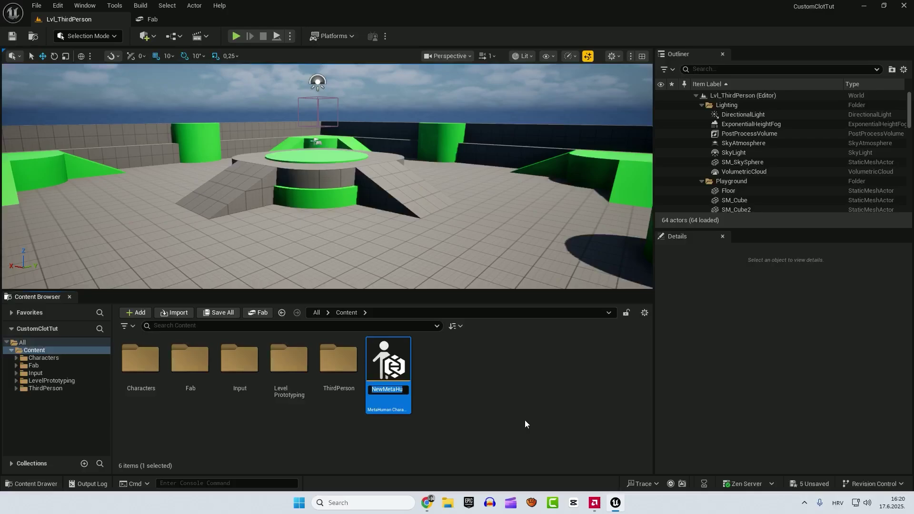
pyautogui.write('TheOne')
pyautogui.press('Return')
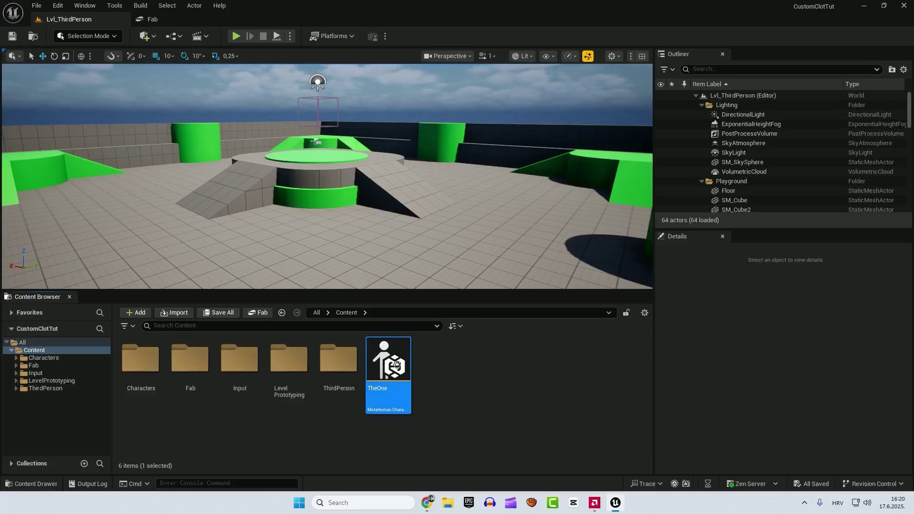
# Open TheOne, enable the missing project settings, and restart the editor while saving TheOne
pyautogui.doubleClick(395, 365)
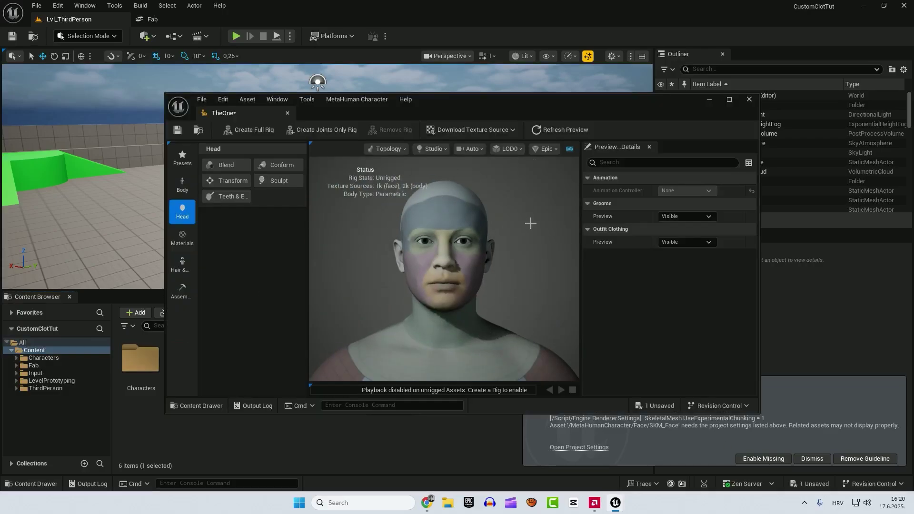
pyautogui.click(749, 458)
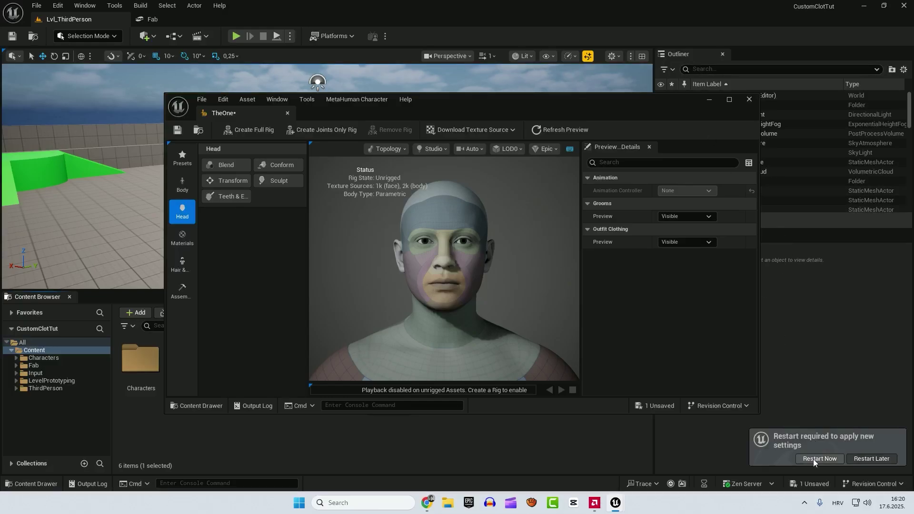
pyautogui.click(815, 458)
pyautogui.click(481, 358)
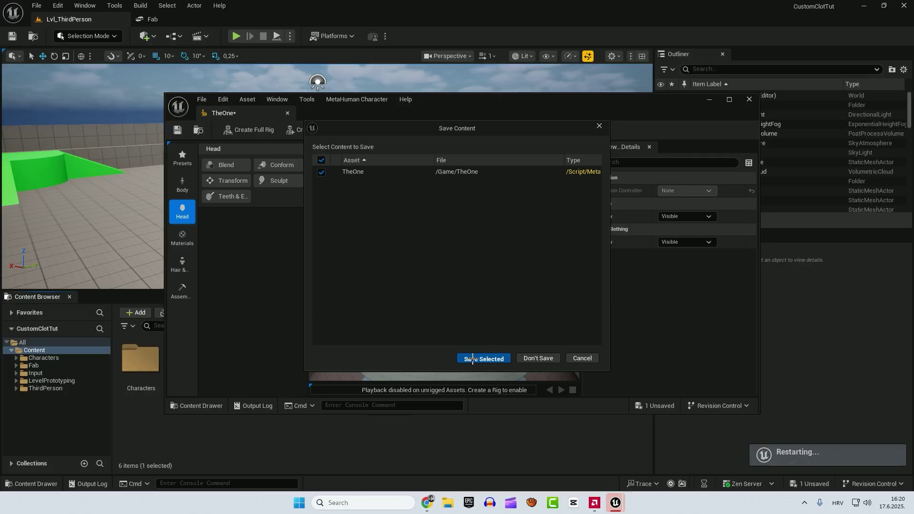
# Reopen the TheOne character and apply the Aera preset to it
pyautogui.doubleClick(388, 362)
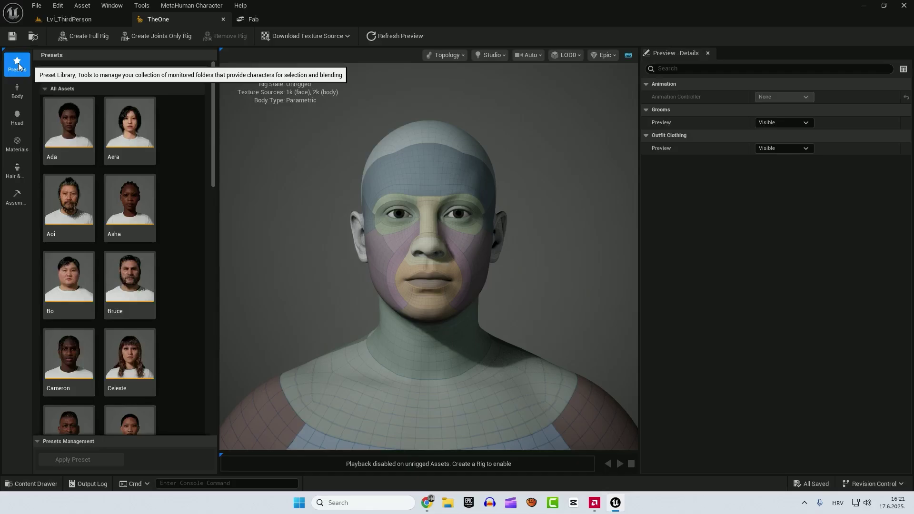
pyautogui.click(124, 122)
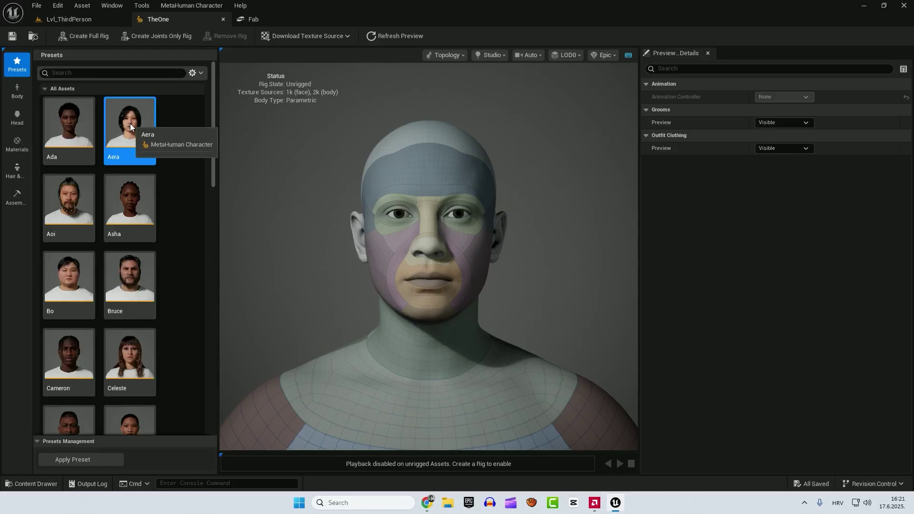
pyautogui.doubleClick(130, 124)
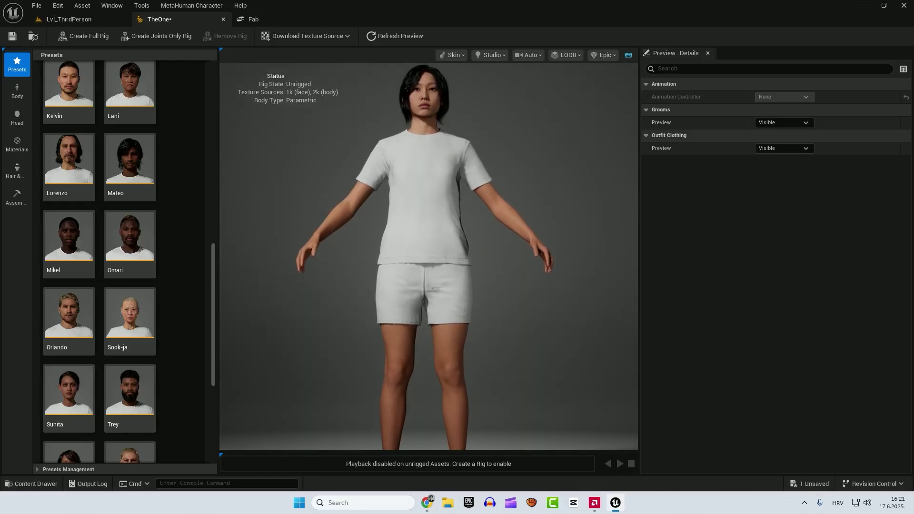
# Remove the WI_DefaultGarment outfit from the character
pyautogui.click(16, 171)
pyautogui.moveTo(213, 105); pyautogui.dragTo(207, 352)
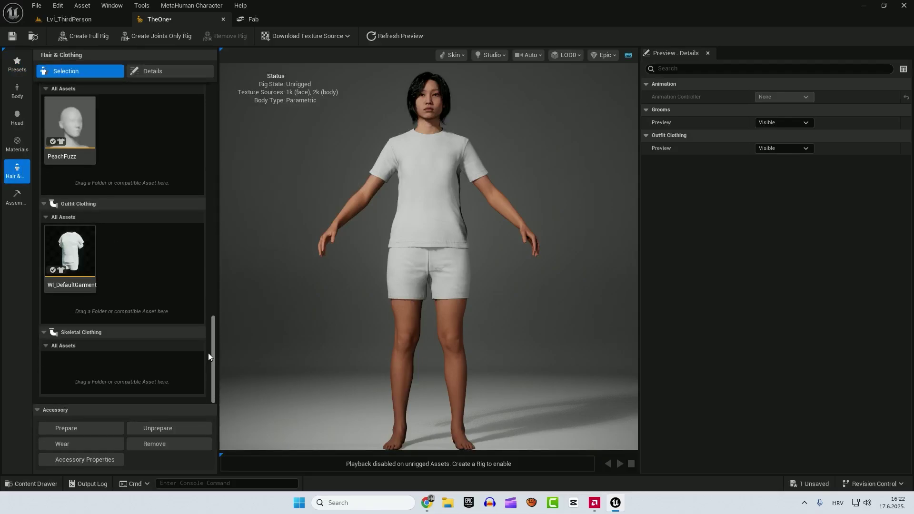
pyautogui.click(74, 248)
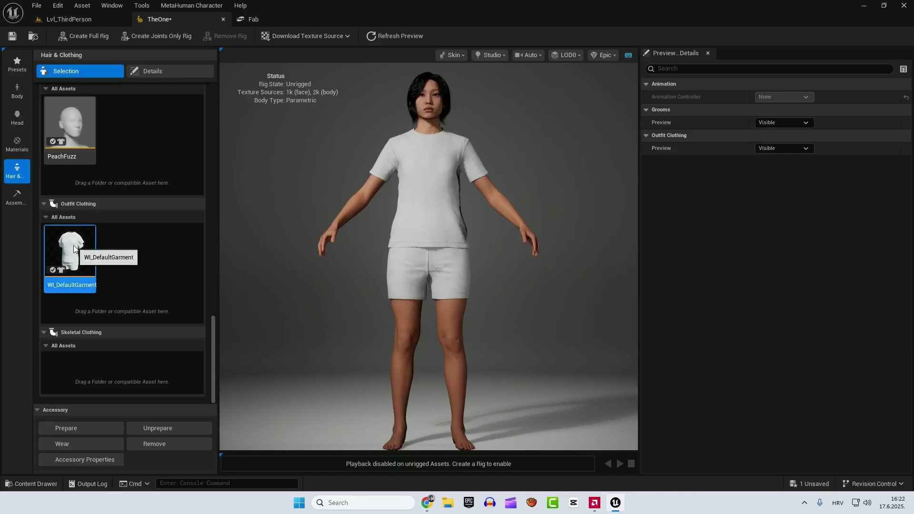
pyautogui.click(152, 444)
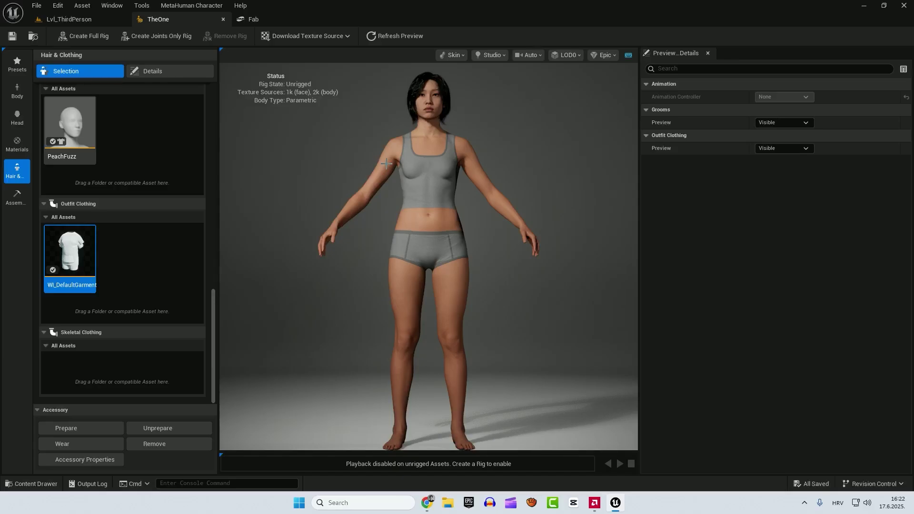
# Export the character's combined skeletal mesh to the Content folder as TheOne_CombinedSkelMesh and select the exported asset
pyautogui.click(185, 7)
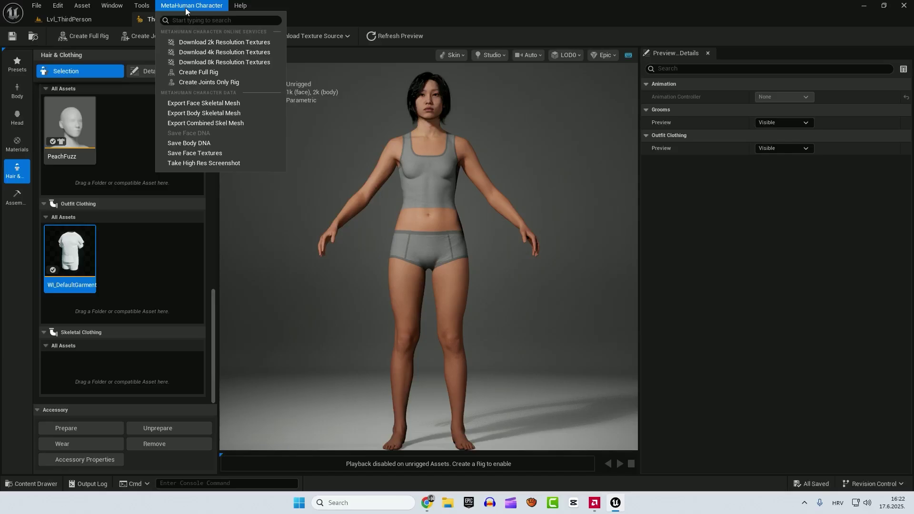
pyautogui.click(233, 124)
pyautogui.click(223, 163)
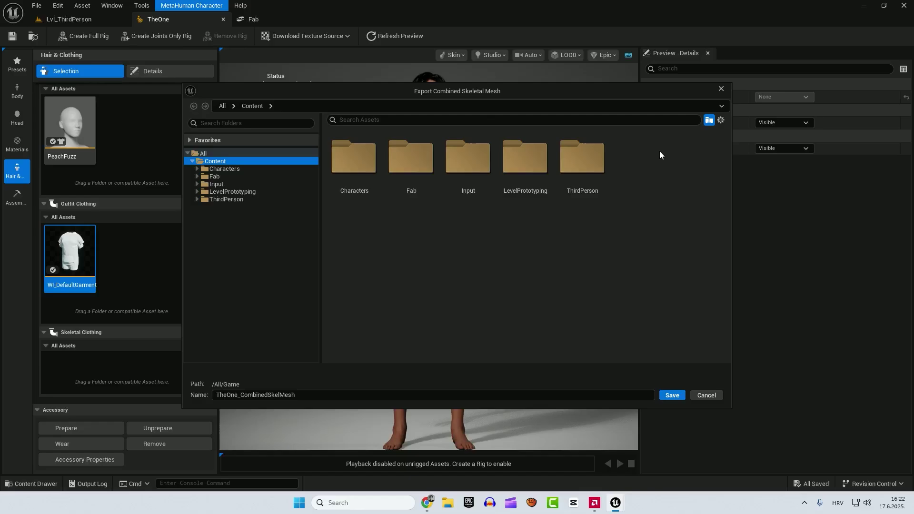
pyautogui.click(346, 396)
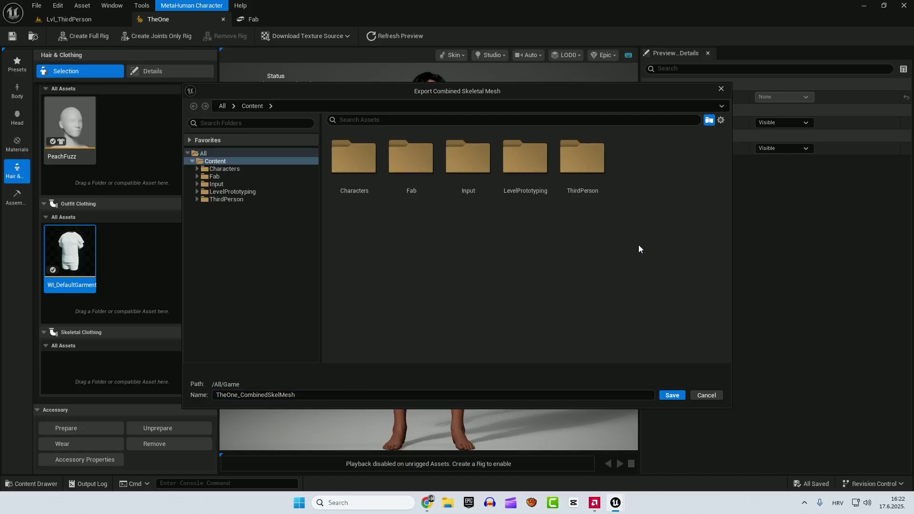
pyautogui.click(671, 396)
pyautogui.click(59, 20)
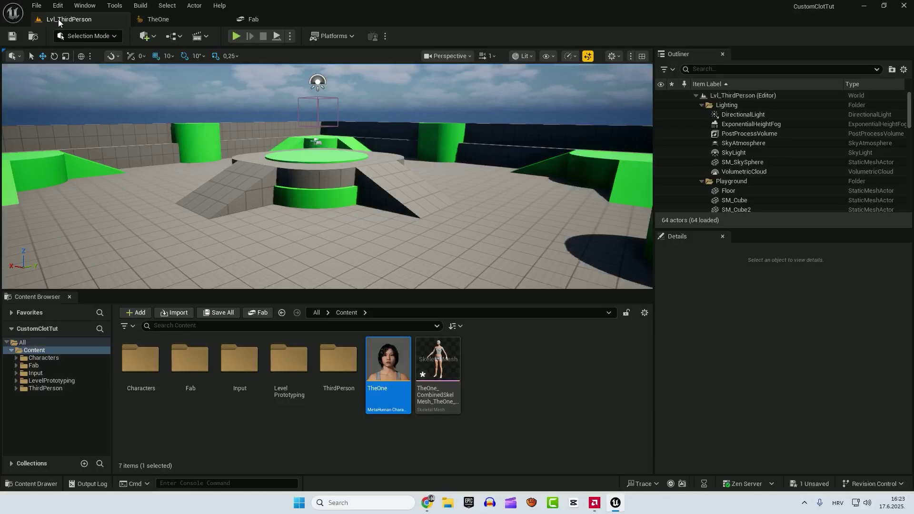
pyautogui.click(442, 365)
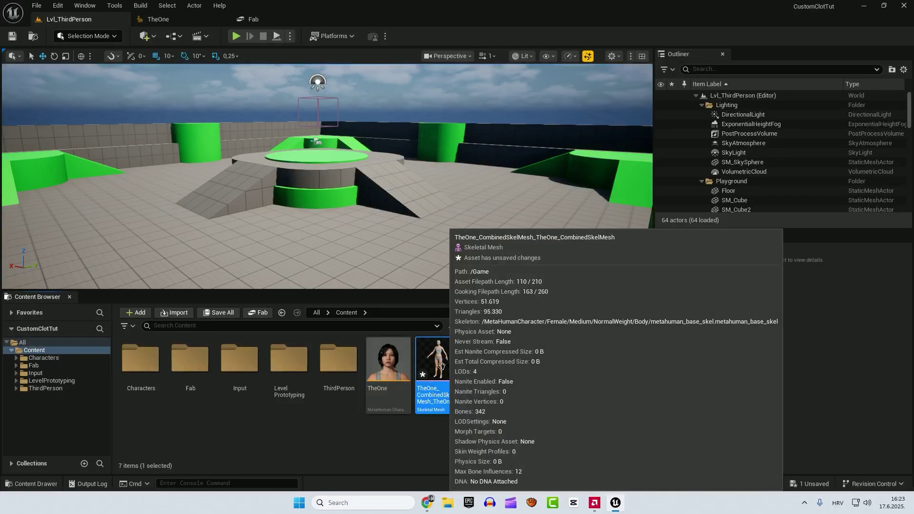
# Save the exported skeletal mesh and create a new level from the Basic template
pyautogui.hotkey('ctrl', 's')
pyautogui.click(37, 5)
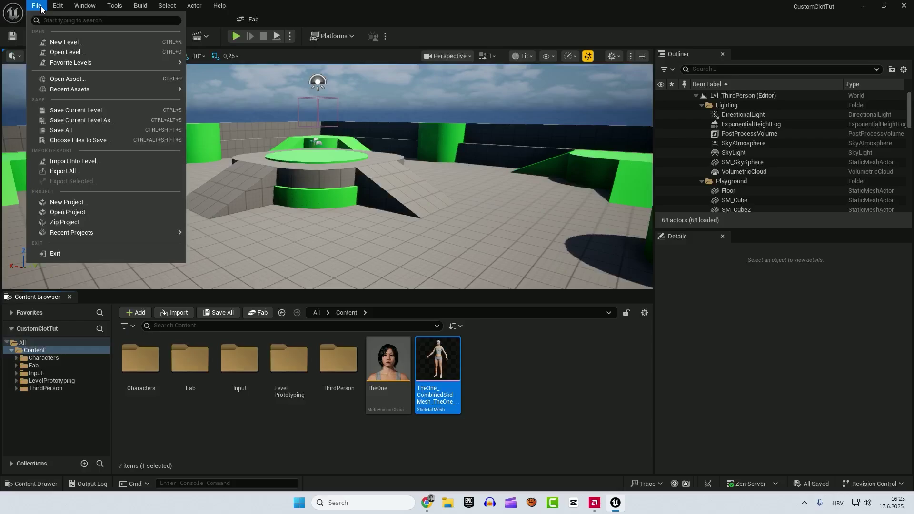
pyautogui.click(46, 40)
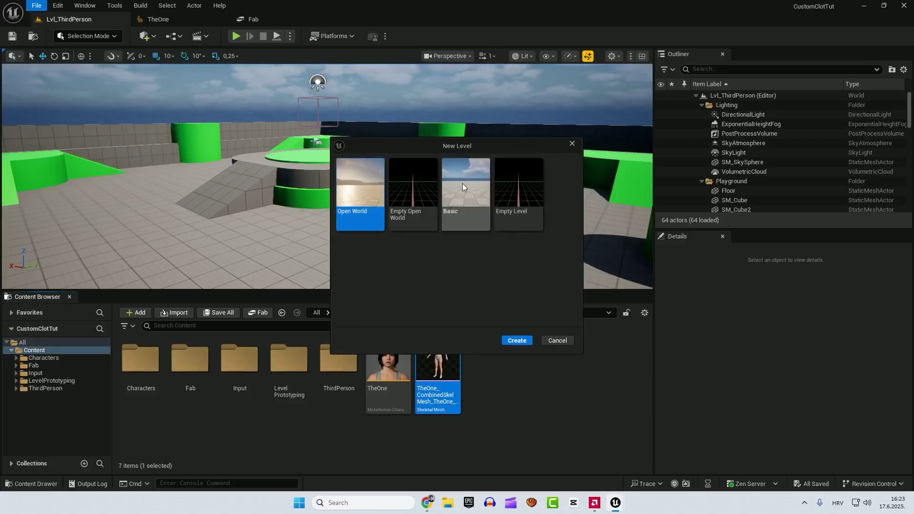
pyautogui.click(462, 183)
pyautogui.click(516, 340)
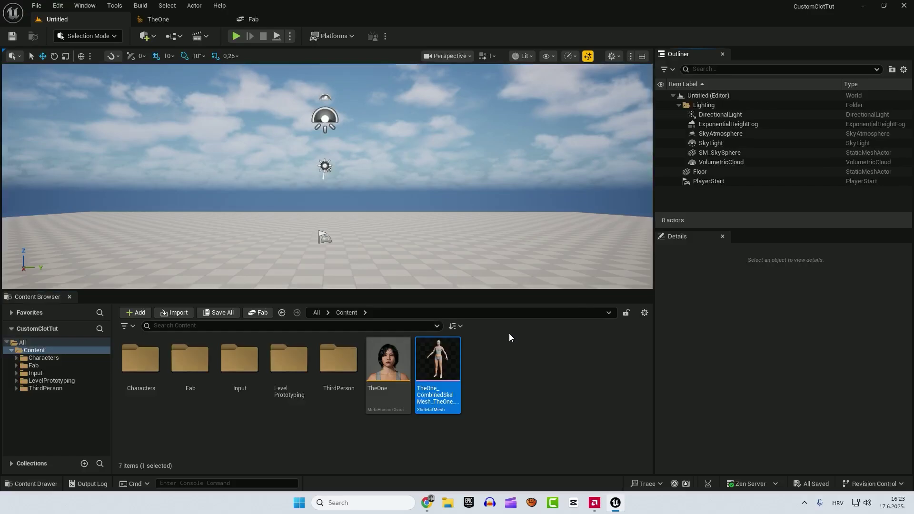
# Place TheOne_CombinedSkelMesh in the level, reset its location to the origin, and frame the body from the front
pyautogui.moveTo(437, 364); pyautogui.dragTo(354, 260)
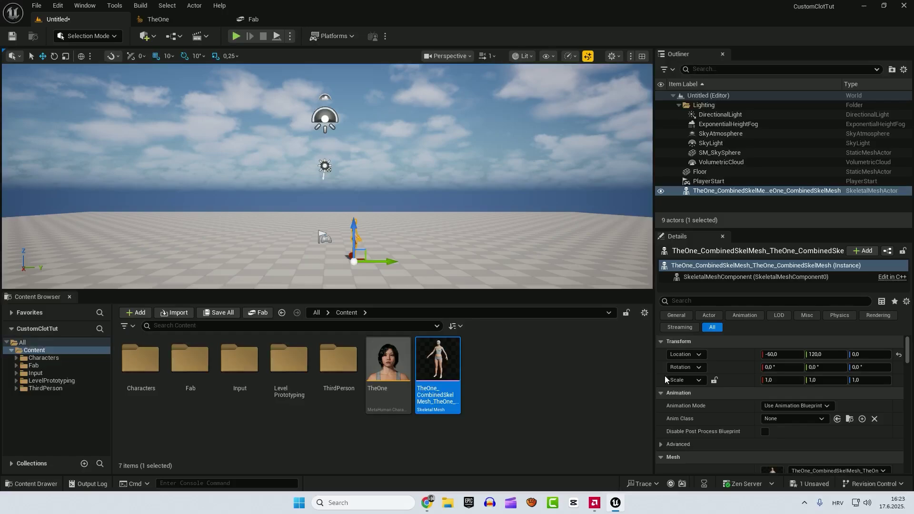
pyautogui.click(898, 355)
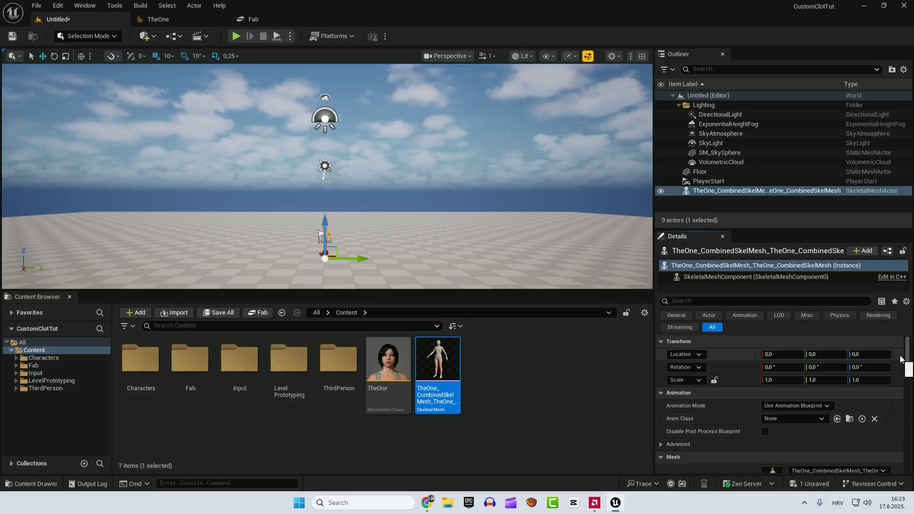
pyautogui.press('f')
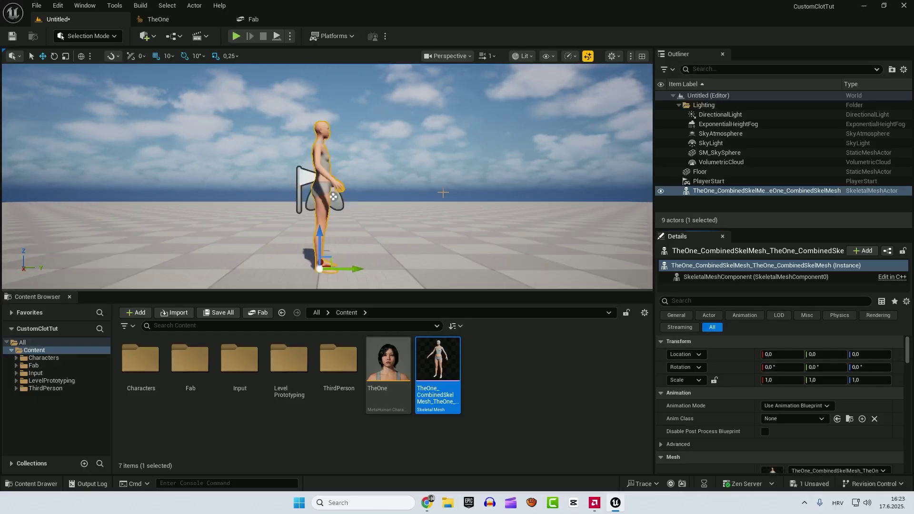
pyautogui.keyDown('alt'); pyautogui.moveTo(383, 169); pyautogui.dragTo(347, 176); pyautogui.keyUp('alt')
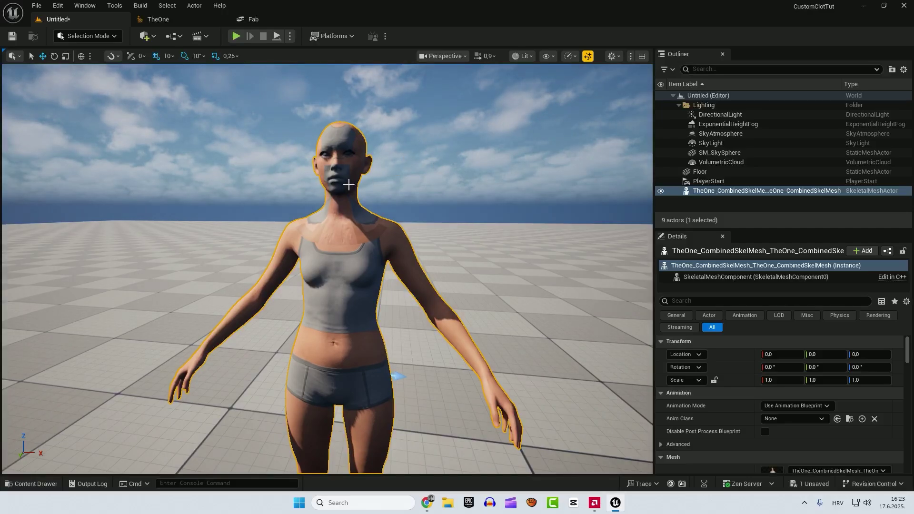
pyautogui.press('s')
pyautogui.moveTo(395, 237); pyautogui.dragTo(395, 236, button='right')
pyautogui.press('w')
pyautogui.press('s')
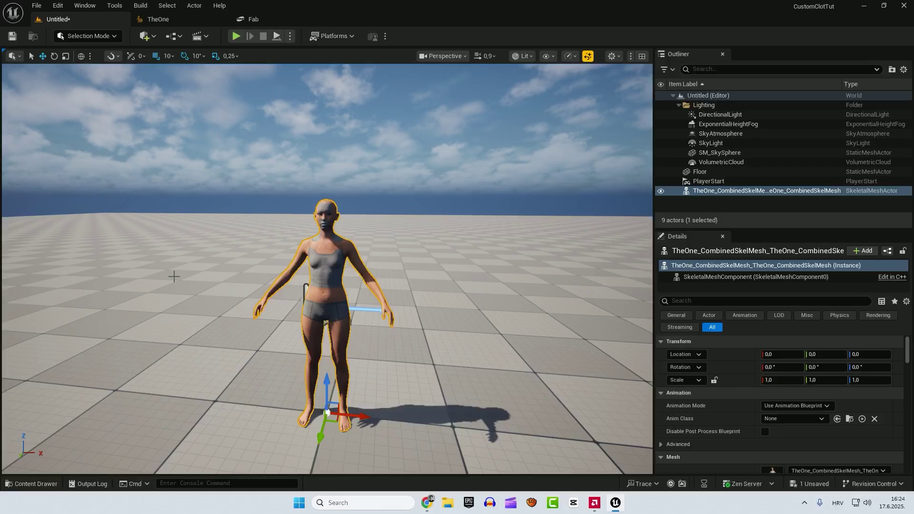
# Place the wool_sweater static mesh from the Fab hoodie and leggings folder in the level and reset its location to the origin
pyautogui.hotkey('ctrl', 'space')
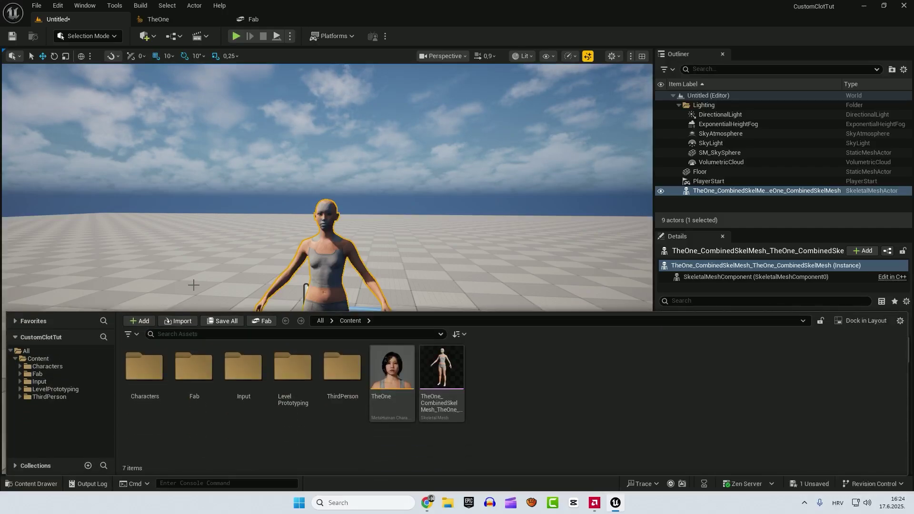
pyautogui.click(20, 374)
pyautogui.click(33, 388)
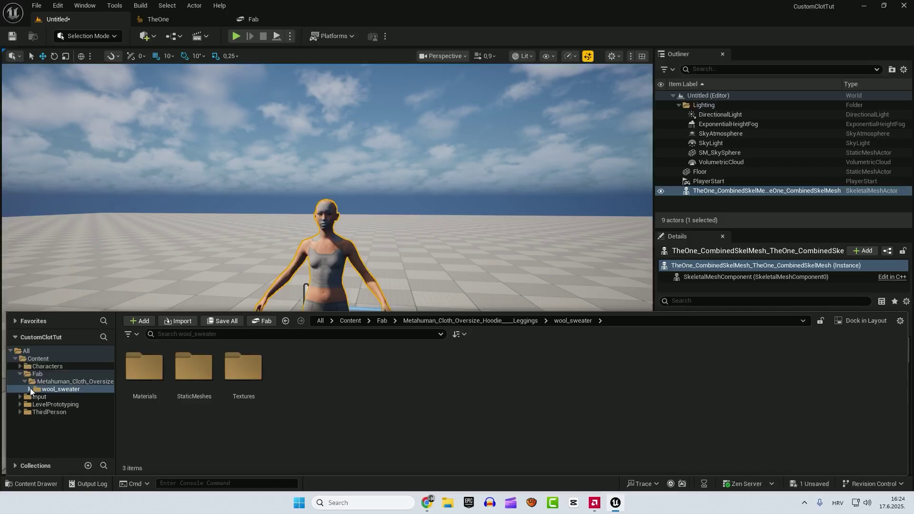
pyautogui.click(29, 388)
pyautogui.click(65, 413)
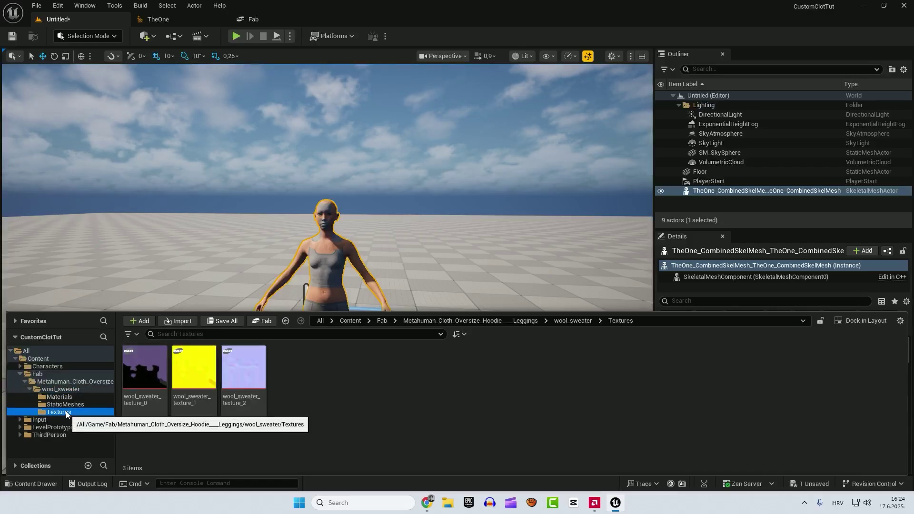
pyautogui.click(72, 405)
pyautogui.moveTo(149, 399)
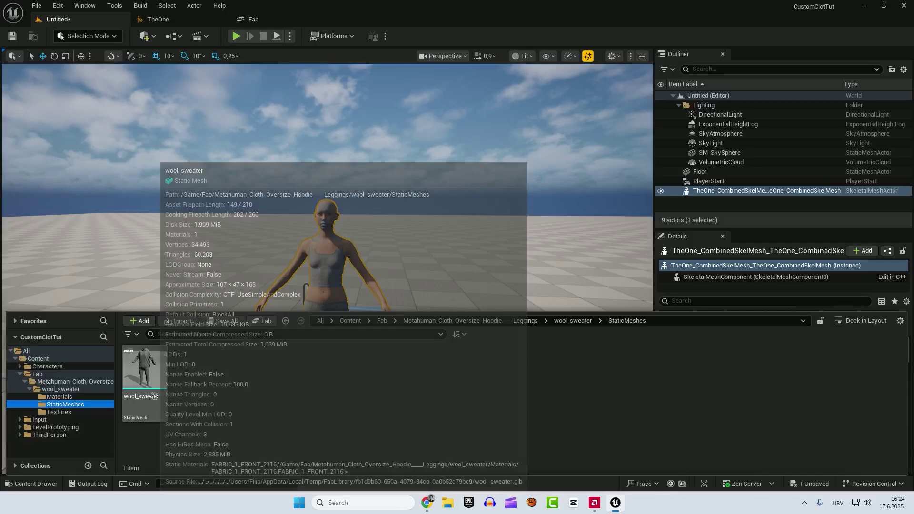
pyautogui.moveTo(149, 399); pyautogui.dragTo(452, 328)
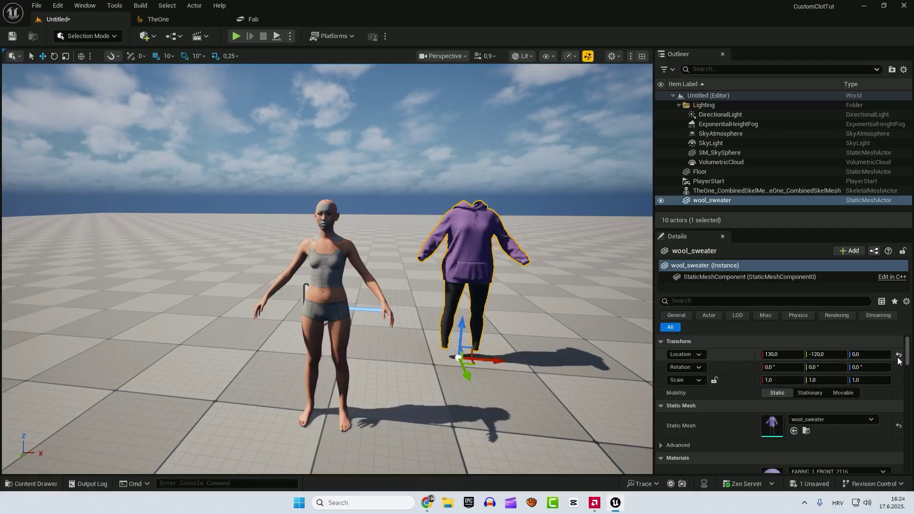
pyautogui.click(899, 355)
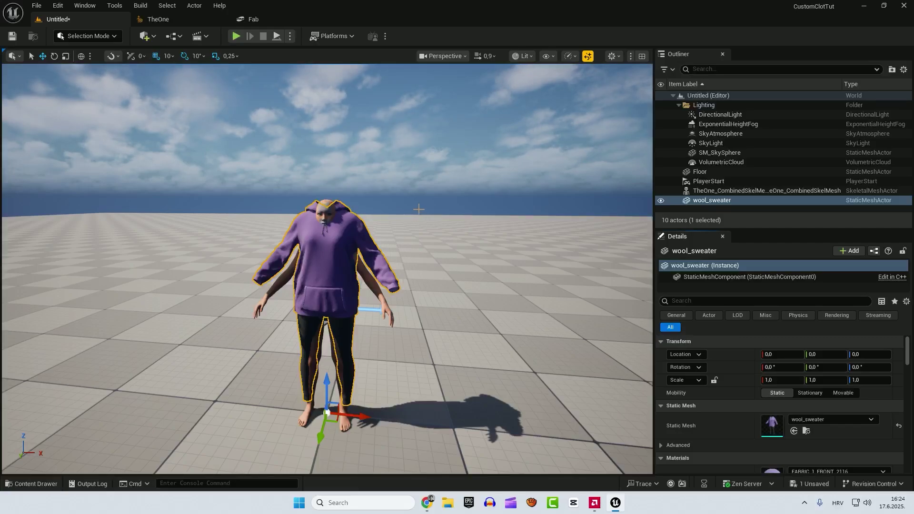
# Lower the wool_sweater garment over the body to about Z -18.28 and shift it to about Y 2.25
pyautogui.moveTo(447, 209); pyautogui.dragTo(341, 208, button='right')
pyautogui.press('d')
pyautogui.press('w')
pyautogui.press('a')
pyautogui.press('s')
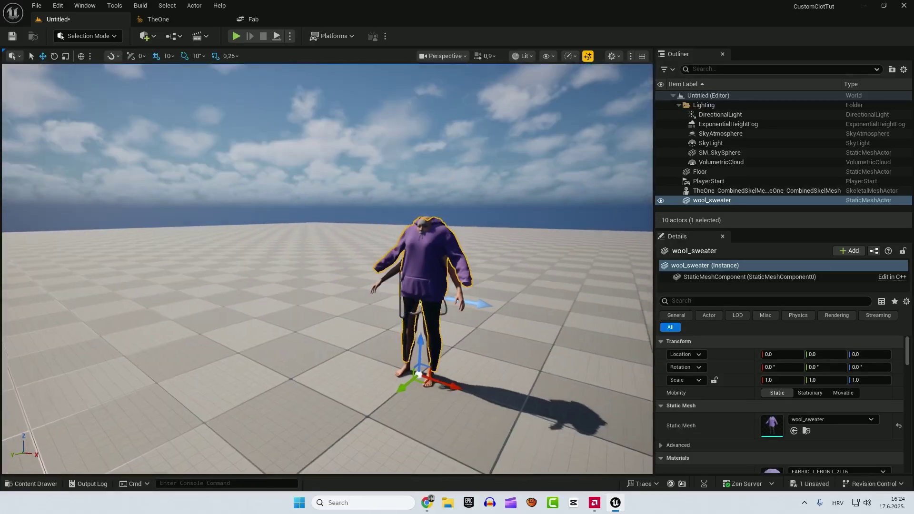
pyautogui.press('w')
pyautogui.moveTo(329, 294); pyautogui.dragTo(348, 297, button='right')
pyautogui.press('d')
pyautogui.press('w')
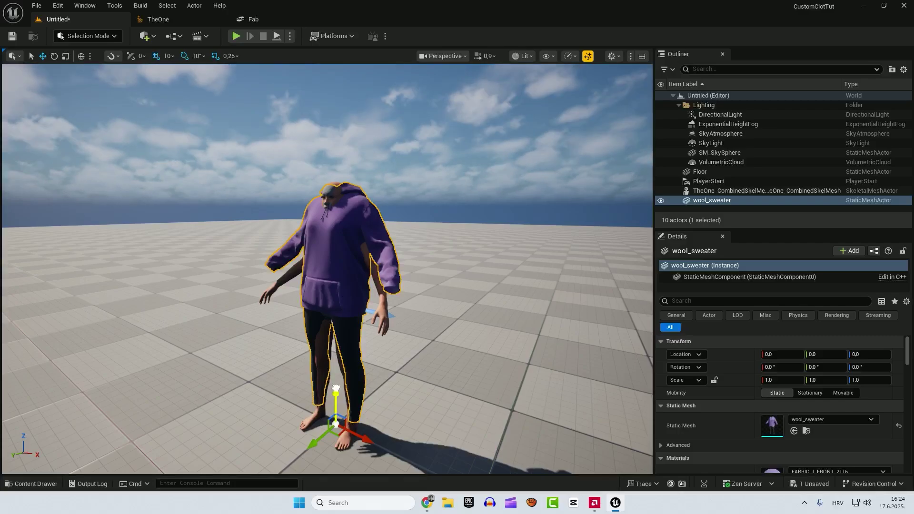
pyautogui.moveTo(344, 381)
pyautogui.mouseDown(button='right')
pyautogui.moveTo(344, 423)
pyautogui.moveTo(344, 394)
pyautogui.mouseUp(button='right')
pyautogui.press('w')
pyautogui.press('s')
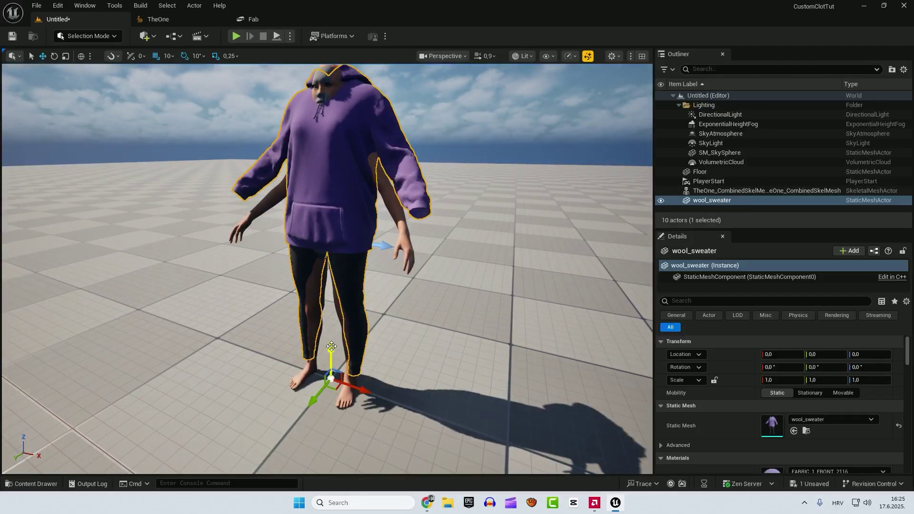
pyautogui.moveTo(331, 353); pyautogui.dragTo(331, 356)
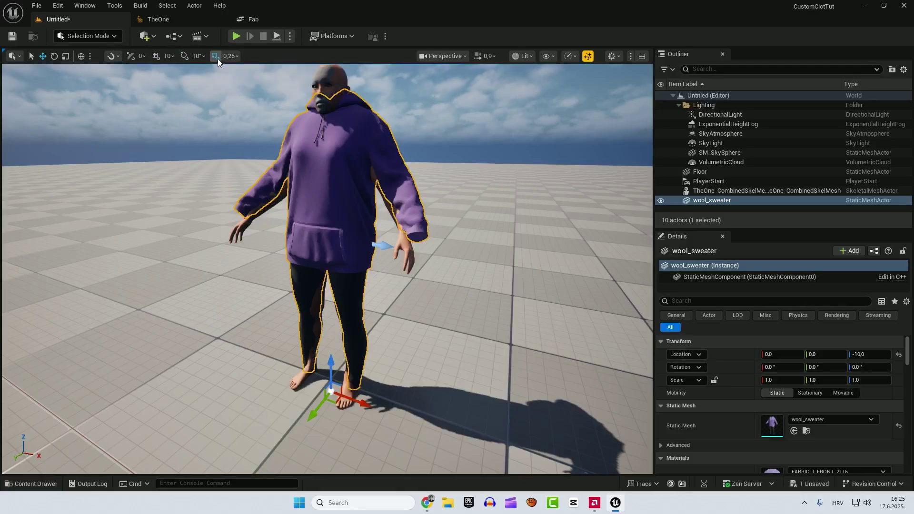
pyautogui.moveTo(334, 363); pyautogui.dragTo(332, 377)
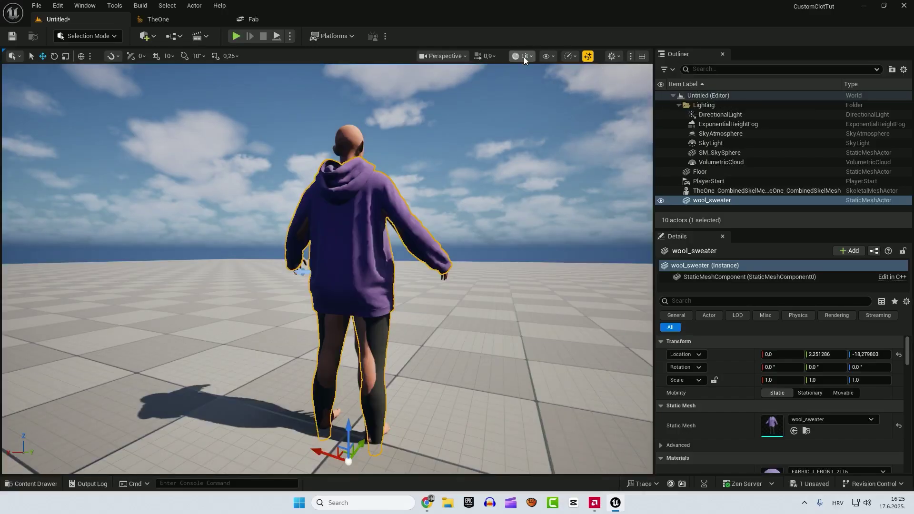
# Switch the viewport to Unlit view mode and inspect the garment's fit on the body from the front
pyautogui.click(524, 56)
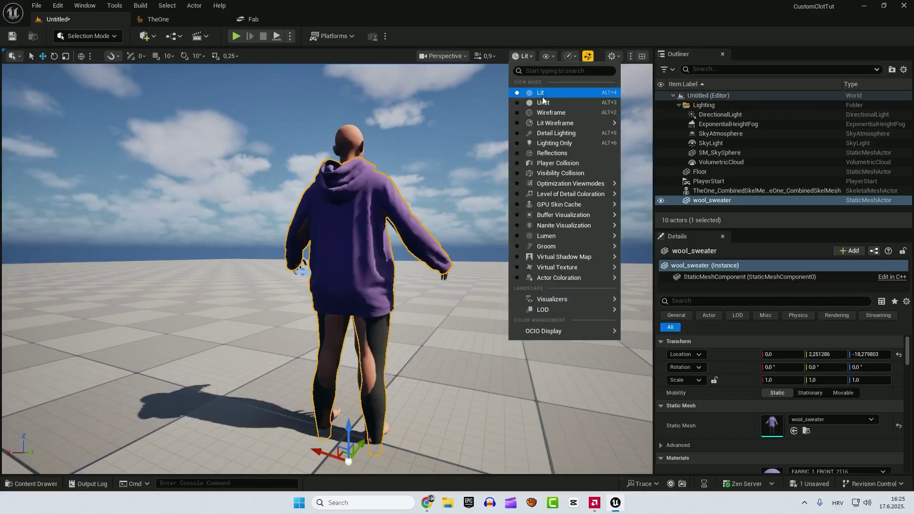
pyautogui.click(541, 96)
pyautogui.moveTo(444, 244); pyautogui.dragTo(471, 238, button='right')
pyautogui.press('a')
pyautogui.moveTo(326, 266); pyautogui.dragTo(504, 283, button='right')
pyautogui.moveTo(445, 246); pyautogui.dragTo(444, 236, button='right')
pyautogui.press('w')
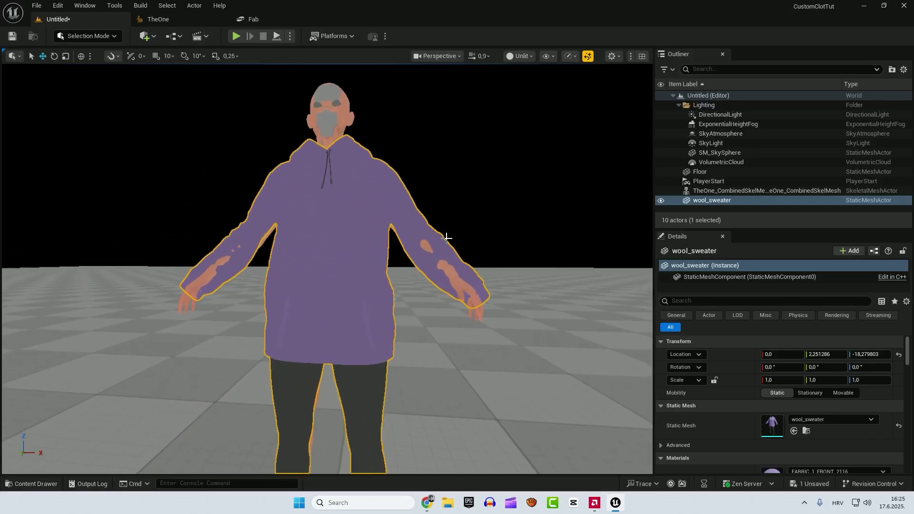
# Reposition wool_sweater to about Y 2.52, Z -17.26 and scale it to about 0.976, 1.182, 1.005 around the body
pyautogui.moveTo(349, 241); pyautogui.dragTo(362, 304, button='right')
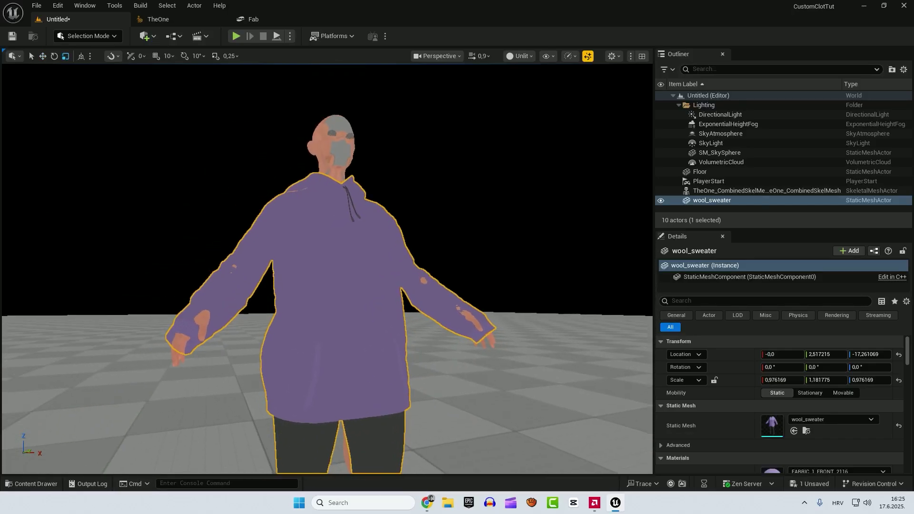
pyautogui.press('e')
pyautogui.press('w')
pyautogui.moveTo(324, 259)
pyautogui.mouseDown(button='right')
pyautogui.moveTo(324, 242)
pyautogui.moveTo(336, 269)
pyautogui.mouseUp(button='right')
pyautogui.press('s')
pyautogui.moveTo(335, 393); pyautogui.dragTo(347, 375, button='right')
pyautogui.moveTo(331, 378); pyautogui.dragTo(331, 374)
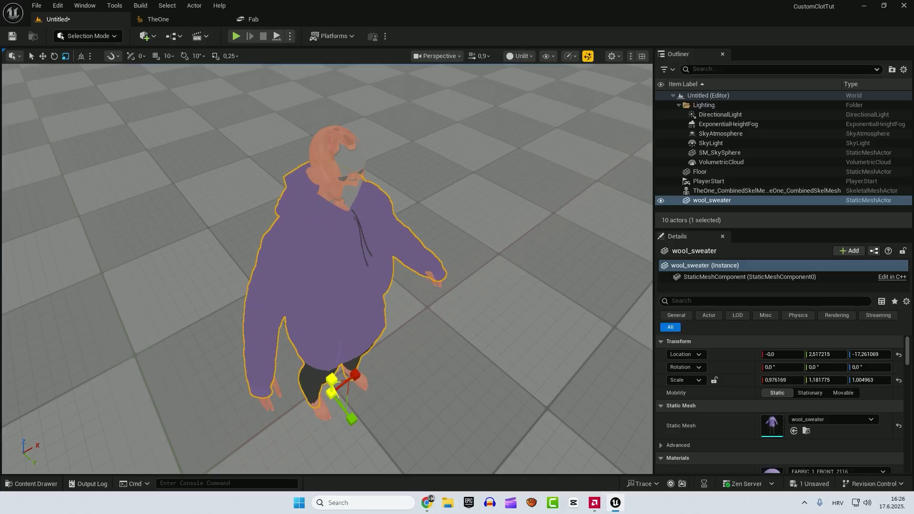
pyautogui.moveTo(411, 344); pyautogui.dragTo(203, 241, button='right')
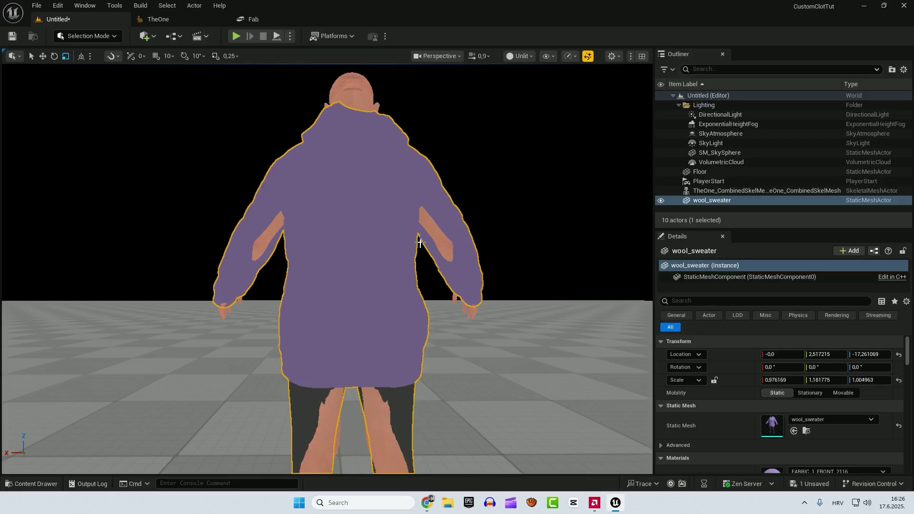
# Start Dynamic Sculpt on wool_sweater in Modeling Mode and disable remeshing
pyautogui.click(98, 36)
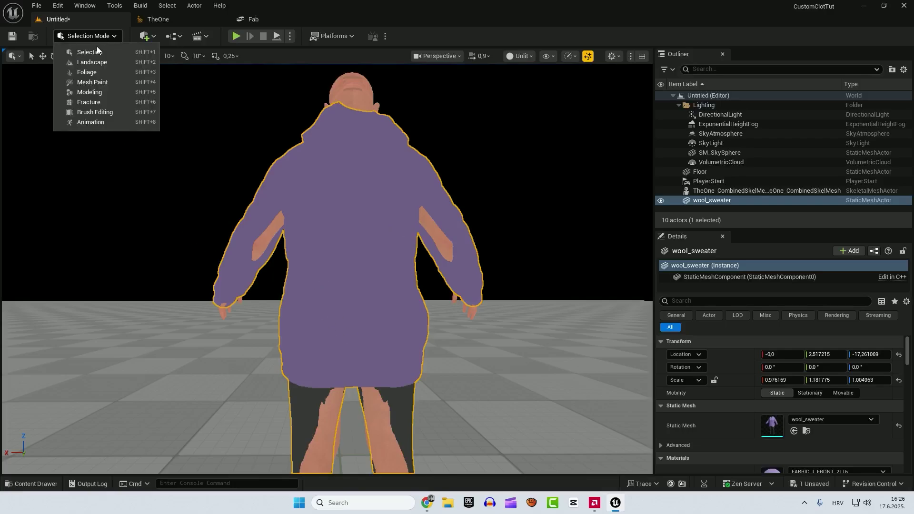
pyautogui.click(87, 92)
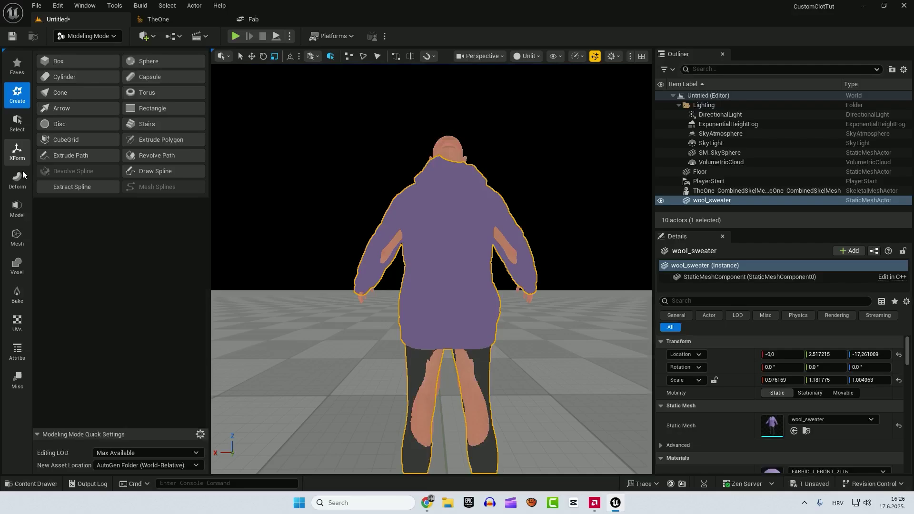
pyautogui.click(17, 181)
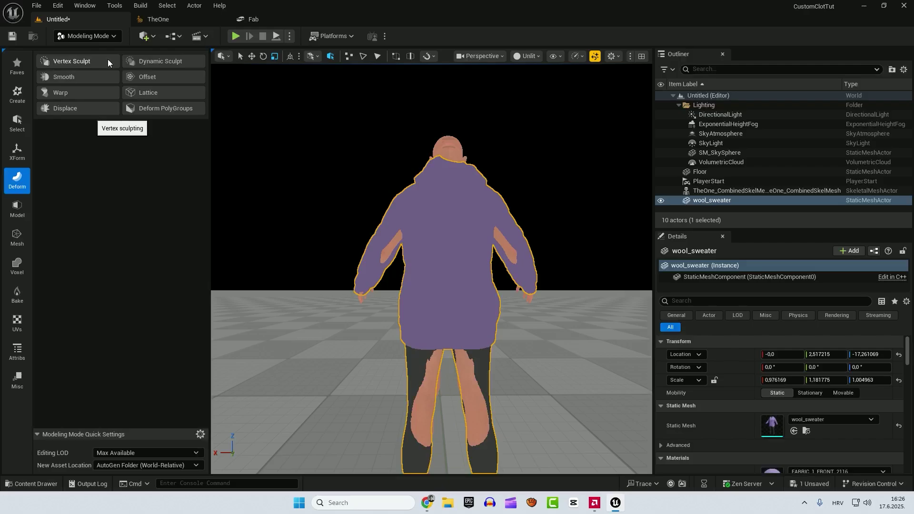
pyautogui.click(145, 61)
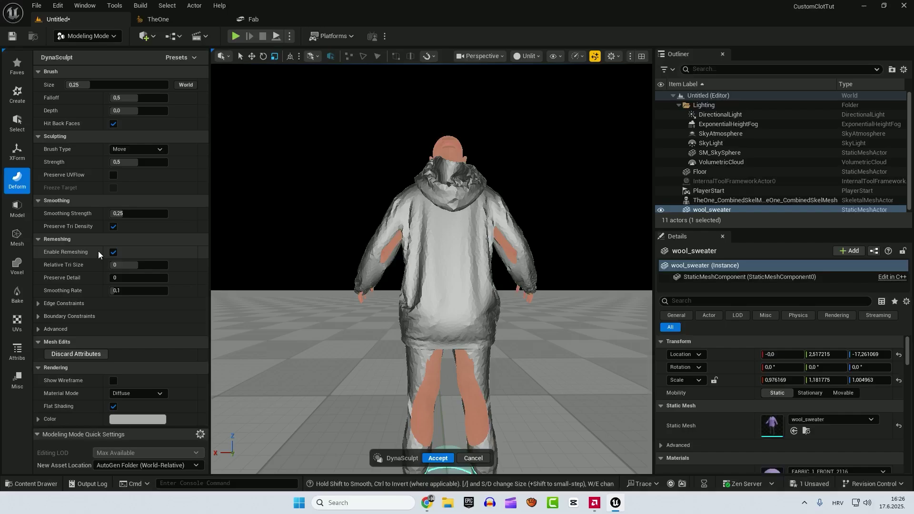
pyautogui.click(114, 252)
# Reduce the sculpt brush size to about 0.09 and pull the sleeves over the exposed arms with the Move brush
pyautogui.scroll(6, 438, 367)
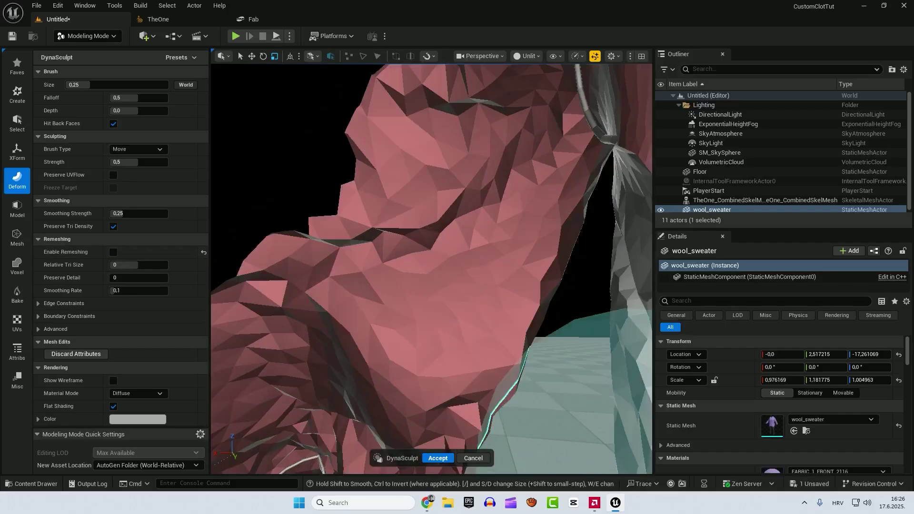
pyautogui.scroll(-6, 457, 366)
pyautogui.scroll(4, 457, 366)
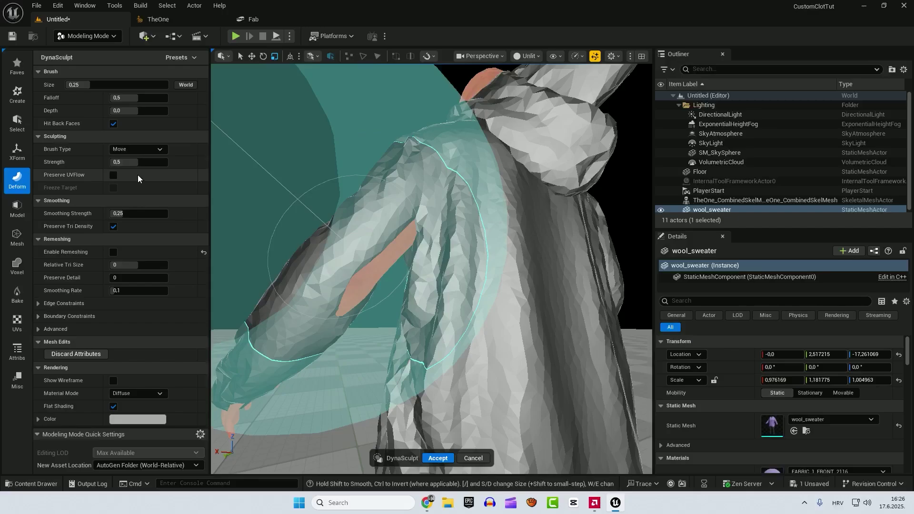
pyautogui.moveTo(123, 86); pyautogui.dragTo(104, 85)
pyautogui.moveTo(361, 291)
pyautogui.mouseDown()
pyautogui.moveTo(347, 286)
pyautogui.moveTo(364, 294)
pyautogui.moveTo(396, 249)
pyautogui.moveTo(411, 245)
pyautogui.mouseUp()
pyautogui.press(']')
pyautogui.moveTo(502, 242); pyautogui.dragTo(476, 242, button='right')
pyautogui.moveTo(346, 315)
pyautogui.keyDown('alt'); pyautogui.mouseDown()
pyautogui.moveTo(285, 296)
pyautogui.moveTo(241, 261)
pyautogui.moveTo(298, 296)
pyautogui.moveTo(244, 295)
pyautogui.mouseUp(); pyautogui.keyUp('alt')
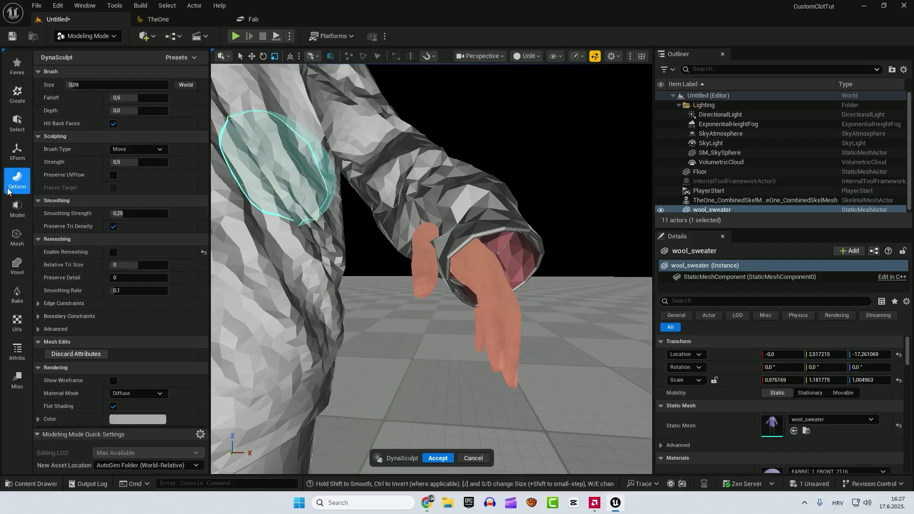
# Switch to Vertex Sculpt, reduce the brush size to about 0.06, and reshape the sleeve cuff around the hand
pyautogui.click(11, 183)
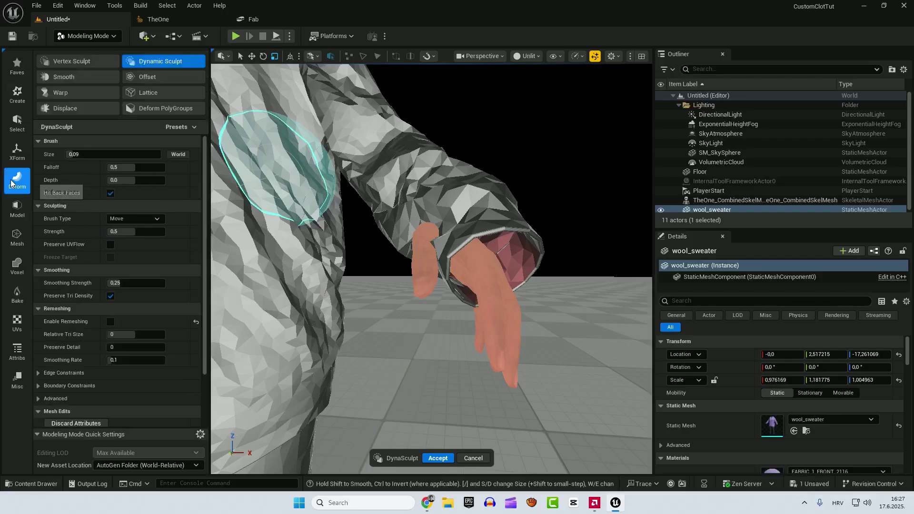
pyautogui.click(69, 62)
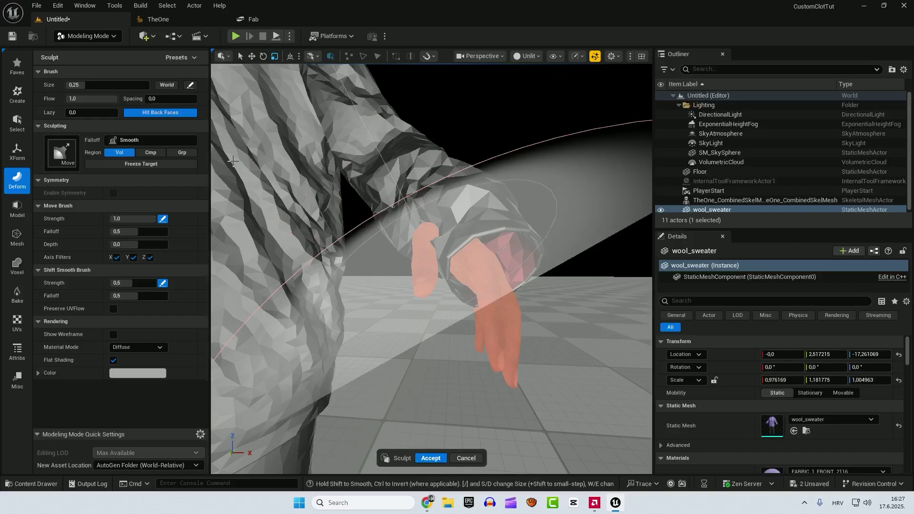
pyautogui.moveTo(99, 85); pyautogui.dragTo(83, 85)
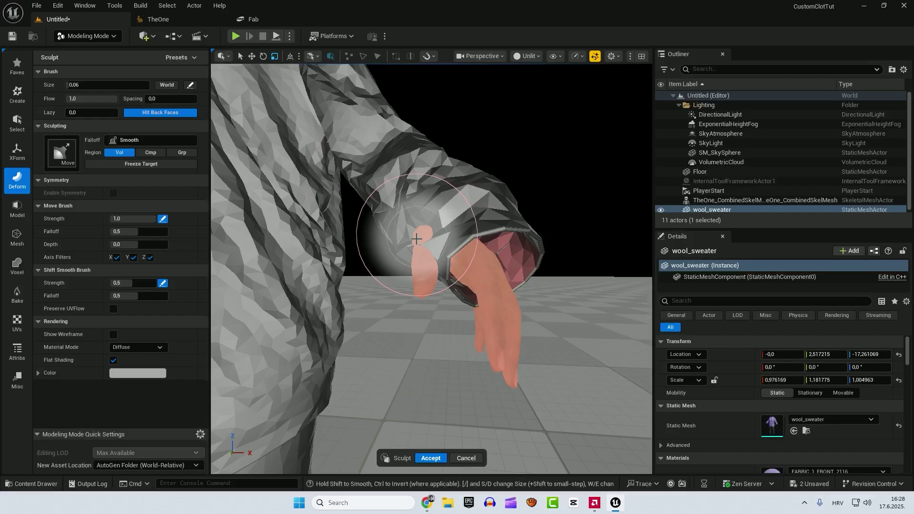
pyautogui.moveTo(459, 236)
pyautogui.mouseDown()
pyautogui.moveTo(421, 236)
pyautogui.moveTo(436, 250)
pyautogui.moveTo(397, 224)
pyautogui.mouseUp()
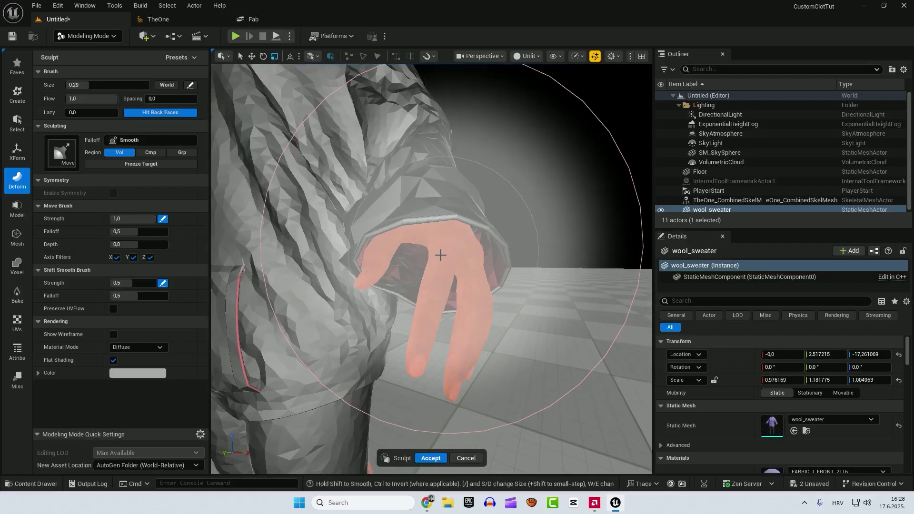
# Pull the leggings mesh over the exposed skin on the legs with the Move brush, using brush sizes of about 0.32 and 0.14
pyautogui.scroll(-5, 441, 255)
pyautogui.keyDown('alt'); pyautogui.moveTo(369, 258); pyautogui.dragTo(477, 267); pyautogui.keyUp('alt')
pyautogui.scroll(5, 477, 267)
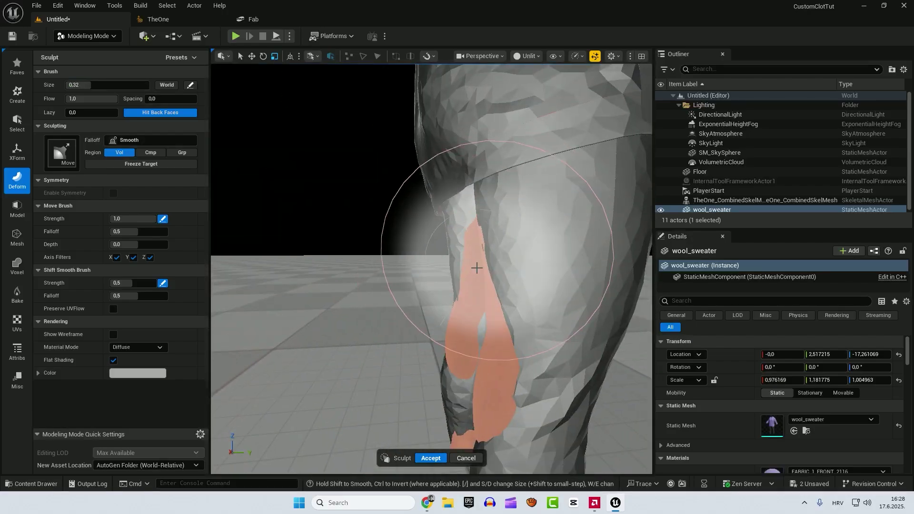
pyautogui.moveTo(519, 333); pyautogui.dragTo(457, 351)
pyautogui.moveTo(457, 351)
pyautogui.mouseDown(button='right')
pyautogui.moveTo(504, 388)
pyautogui.moveTo(547, 448)
pyautogui.moveTo(545, 234)
pyautogui.mouseUp(button='right')
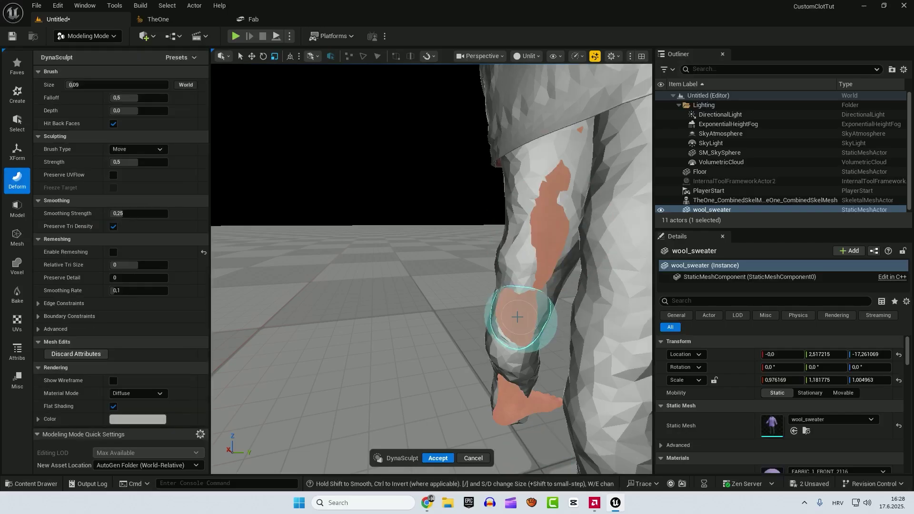
pyautogui.moveTo(517, 317)
pyautogui.keyDown('alt'); pyautogui.mouseDown()
pyautogui.moveTo(457, 313)
pyautogui.moveTo(367, 329)
pyautogui.mouseUp(); pyautogui.keyUp('alt')
pyautogui.moveTo(507, 386)
pyautogui.keyDown('alt'); pyautogui.mouseDown()
pyautogui.moveTo(520, 397)
pyautogui.moveTo(380, 268)
pyautogui.moveTo(479, 152)
pyautogui.moveTo(638, 176)
pyautogui.mouseUp(); pyautogui.keyUp('alt')
pyautogui.scroll(-8, 479, 153)
pyautogui.keyDown('alt'); pyautogui.moveTo(479, 305); pyautogui.dragTo(554, 322); pyautogui.keyUp('alt')
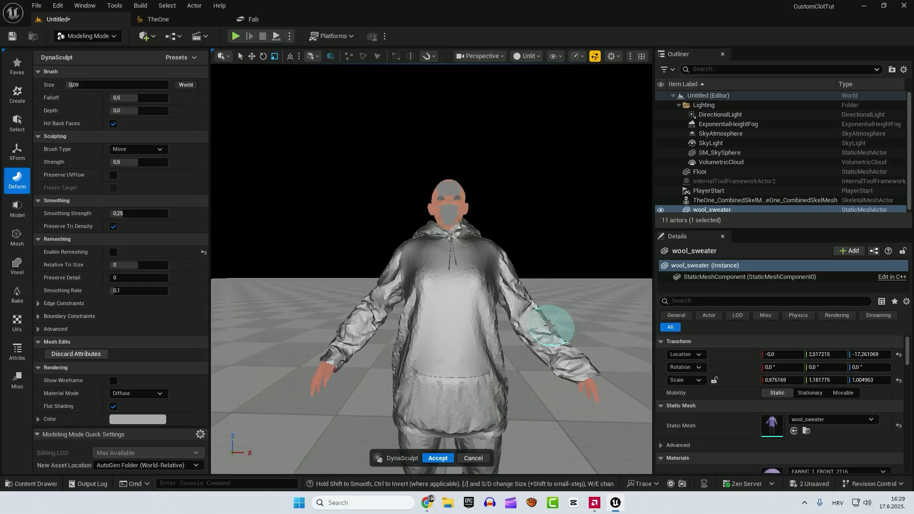
# Accept the Dynamic Sculpt edits on wool_sweater and set the viewport to Lit shading
pyautogui.click(438, 458)
pyautogui.click(531, 56)
pyautogui.click(528, 94)
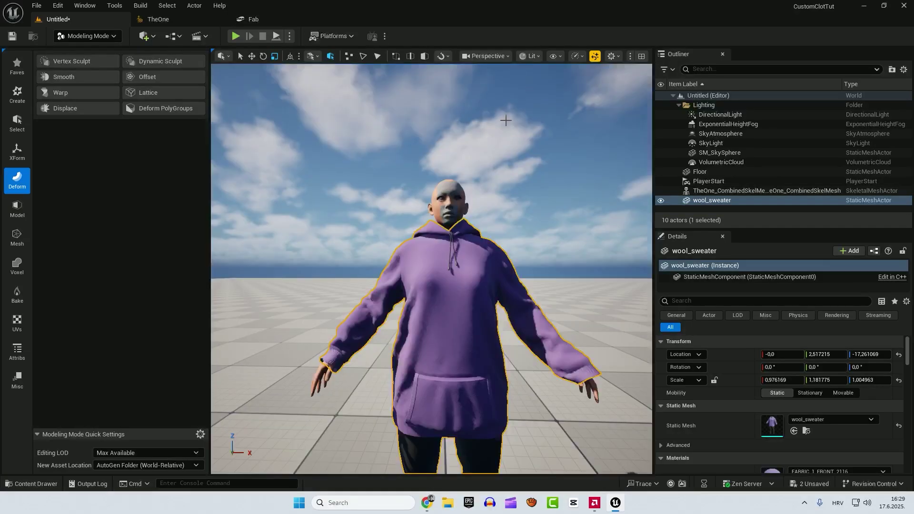
# Return to Selection Mode and save the level as lvl1
pyautogui.click(87, 36)
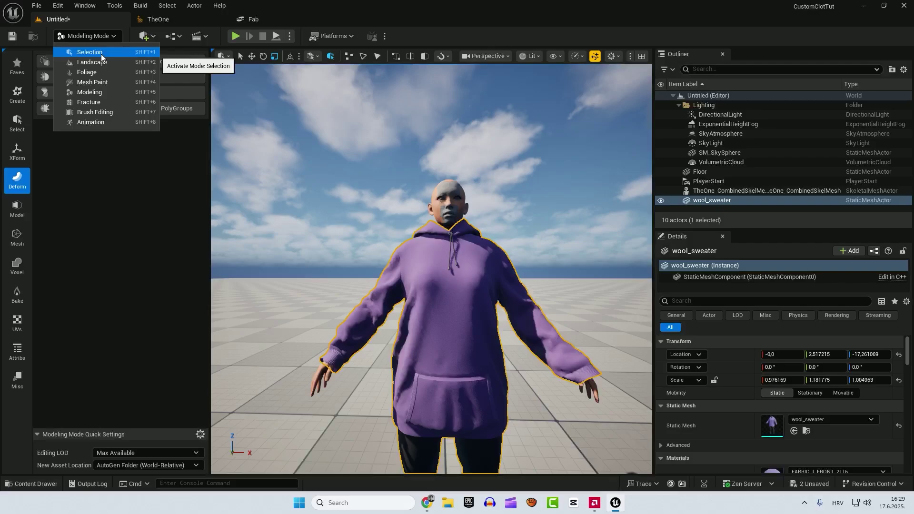
pyautogui.click(91, 50)
pyautogui.keyDown('alt'); pyautogui.moveTo(326, 268); pyautogui.dragTo(238, 267); pyautogui.keyUp('alt')
pyautogui.keyDown('alt'); pyautogui.moveTo(237, 266); pyautogui.dragTo(166, 300, button='right'); pyautogui.keyUp('alt')
pyautogui.keyDown('alt'); pyautogui.moveTo(166, 300); pyautogui.dragTo(333, 285); pyautogui.keyUp('alt')
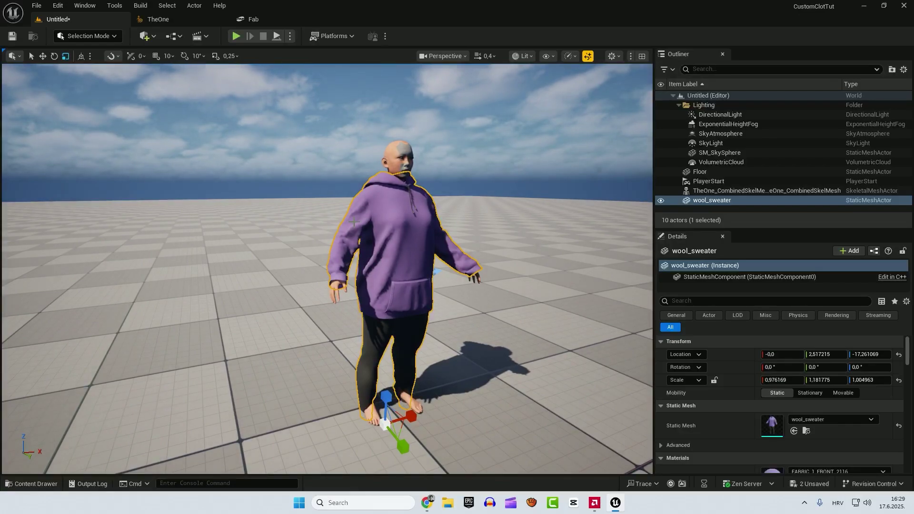
pyautogui.hotkey('ctrl', 's')
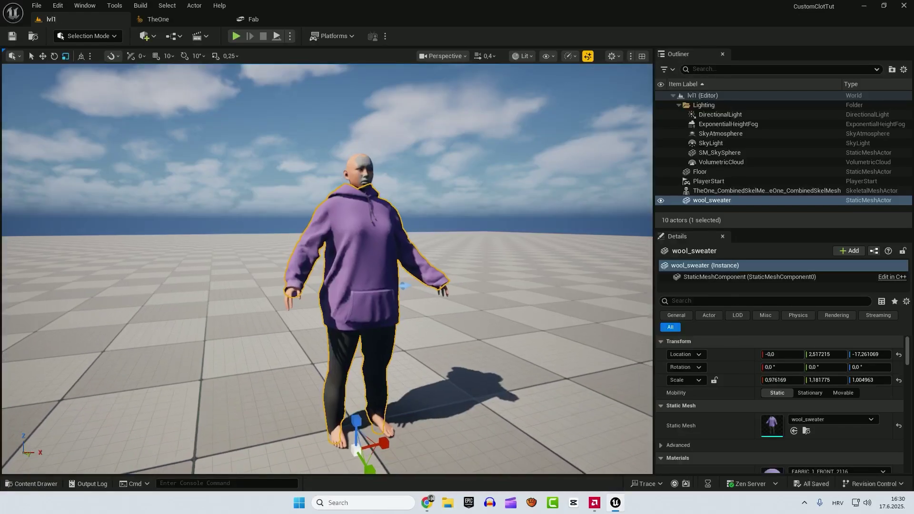
pyautogui.keyDown('alt'); pyautogui.moveTo(314, 185); pyautogui.dragTo(304, 158); pyautogui.keyUp('alt')
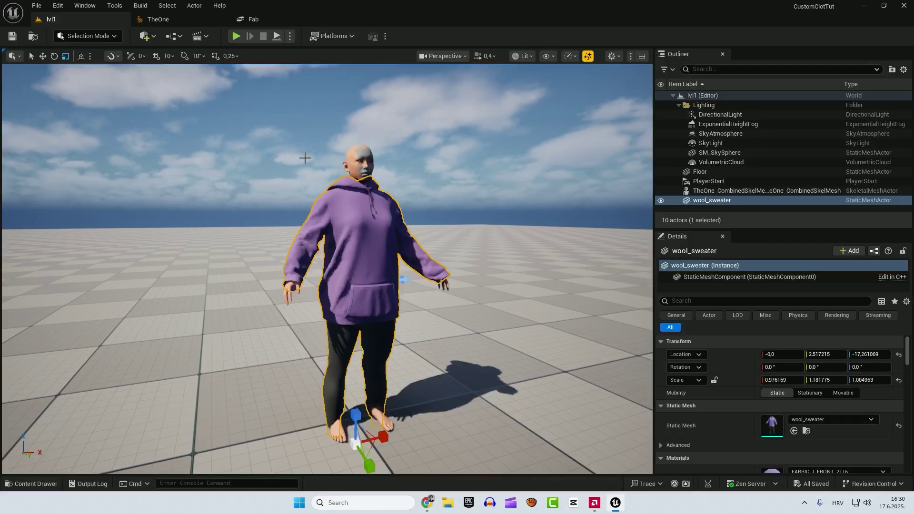
# Bake the rotation and full scale of wool_sweater into its mesh with Bake Transform in Modeling Mode
pyautogui.click(92, 36)
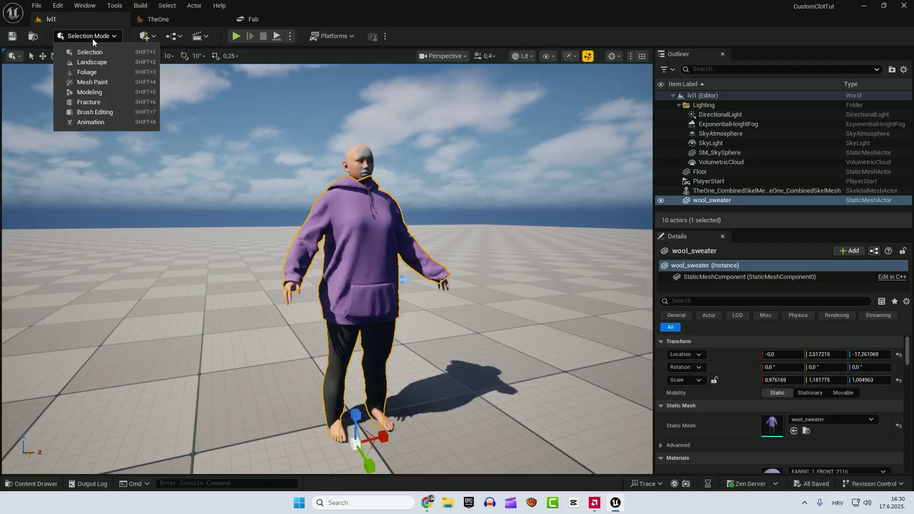
pyautogui.click(89, 93)
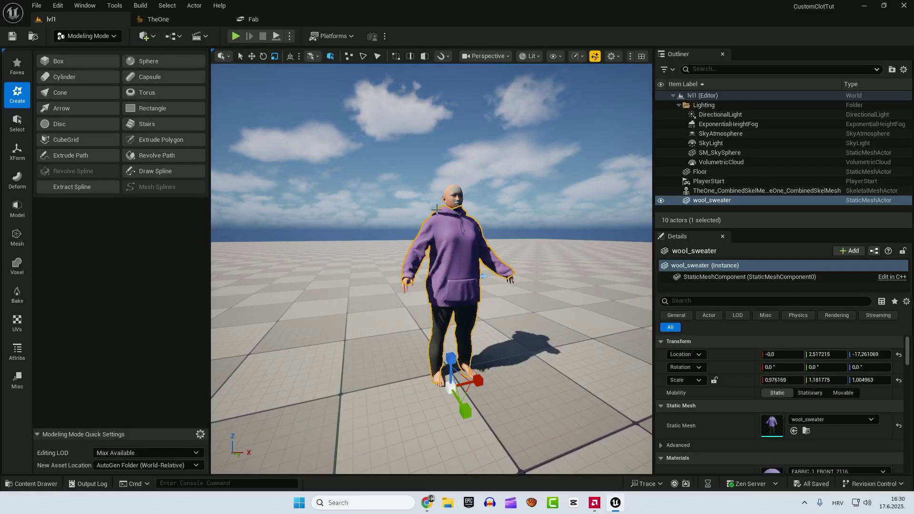
pyautogui.click(705, 202)
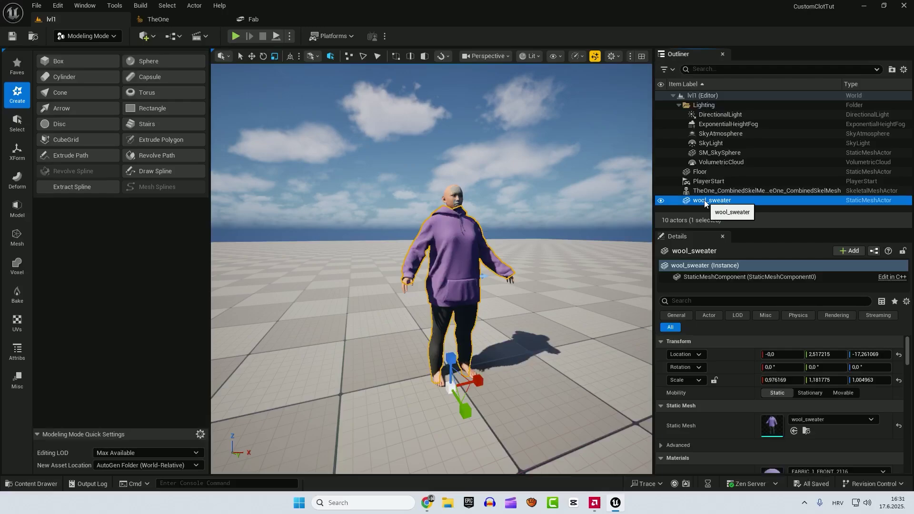
pyautogui.click(18, 156)
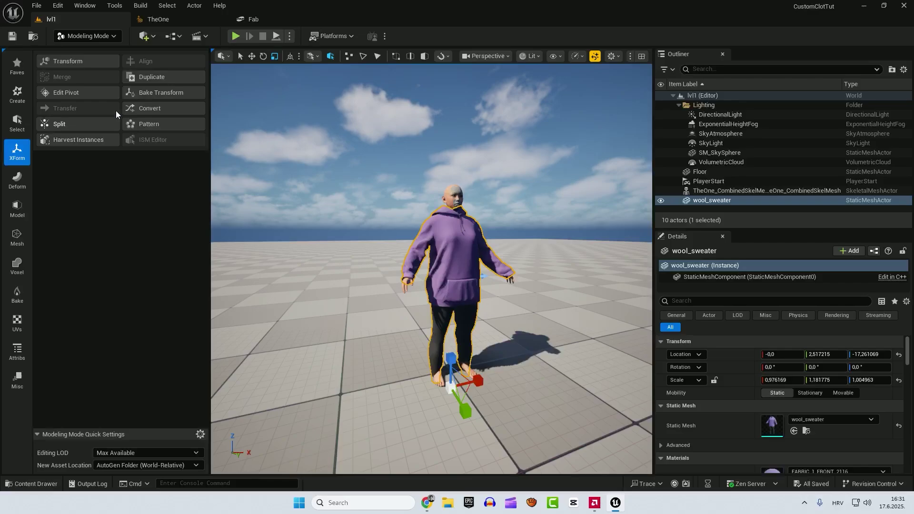
pyautogui.click(157, 93)
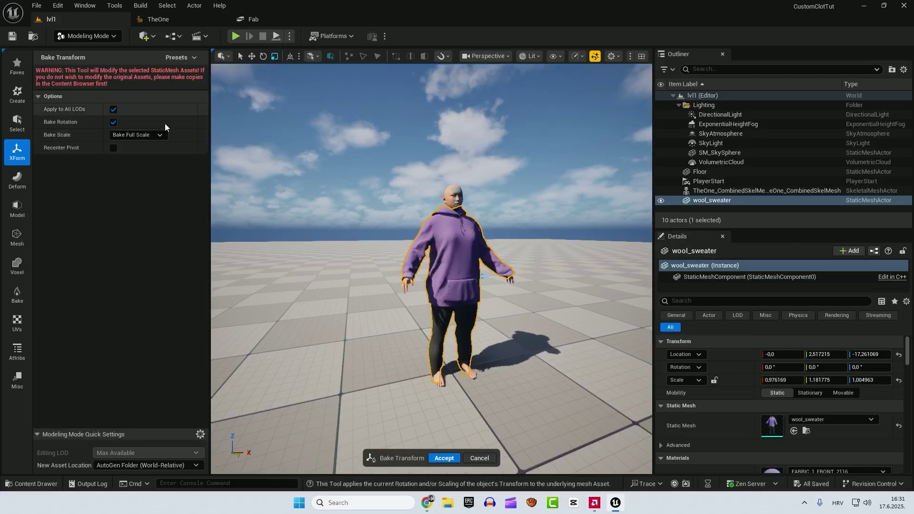
pyautogui.click(445, 458)
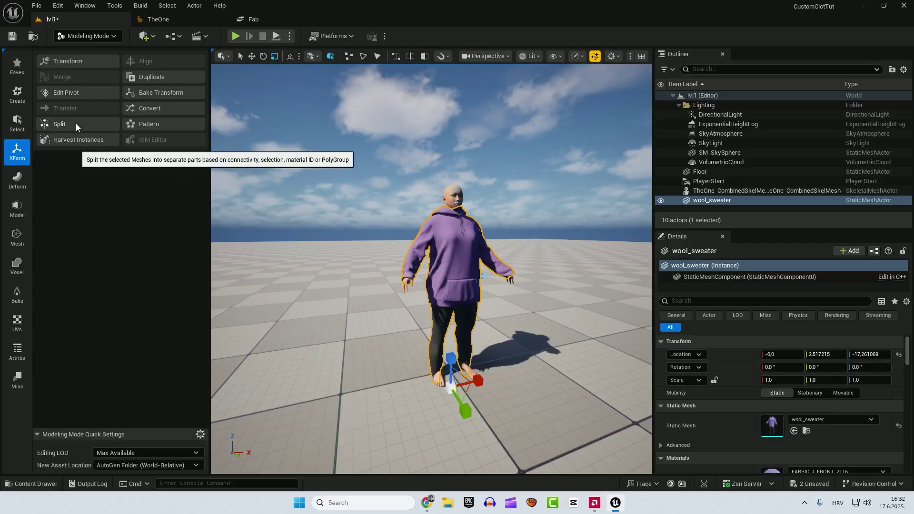
# Edit the pivot of wool_sweater, place it at World Origin and accept the change
pyautogui.click(65, 93)
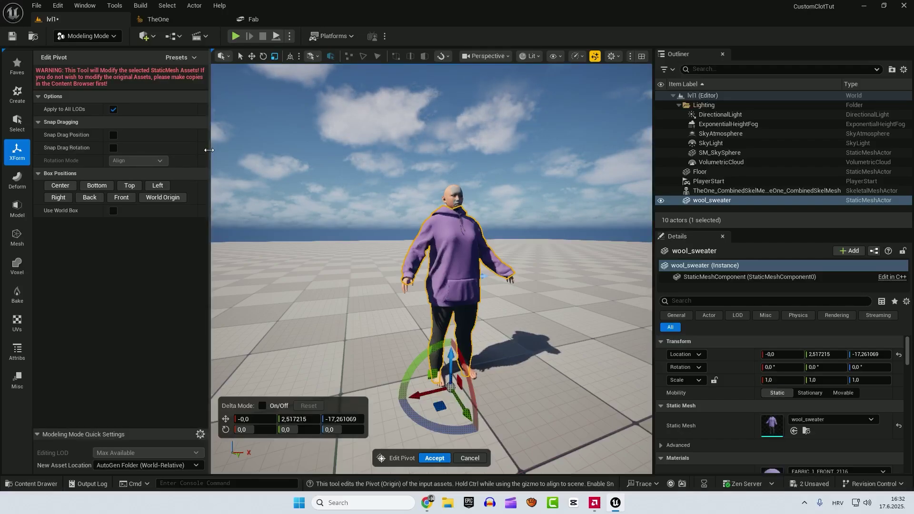
pyautogui.click(162, 197)
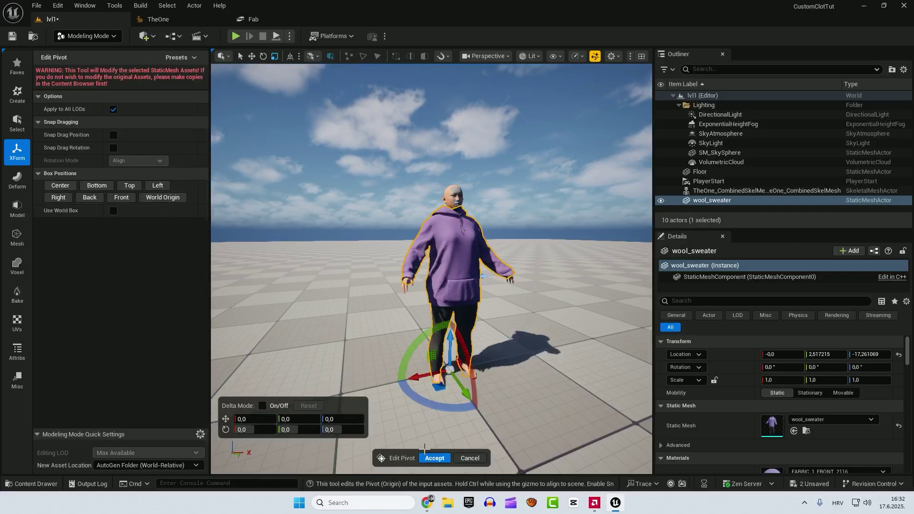
pyautogui.click(433, 458)
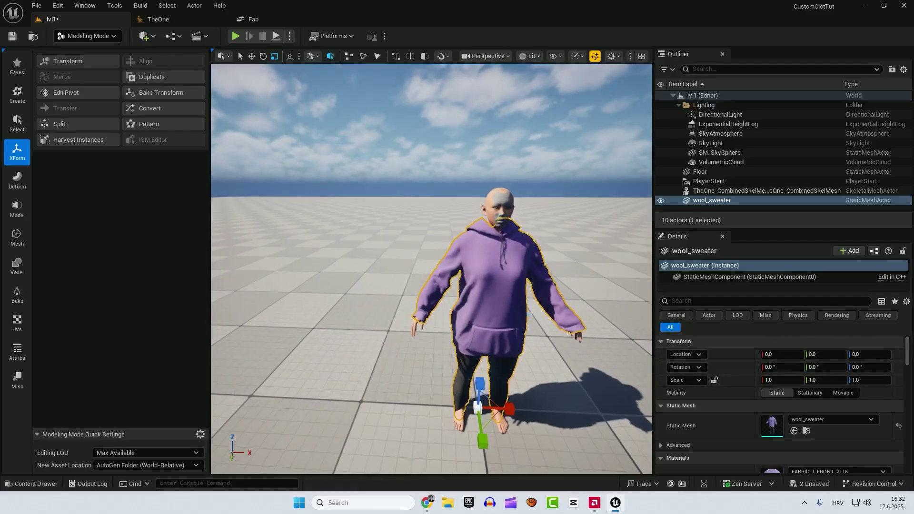
# In Selection Mode, move wool_sweater away from the body and reset its location to 0, 0, 0
pyautogui.click(88, 35)
pyautogui.click(81, 51)
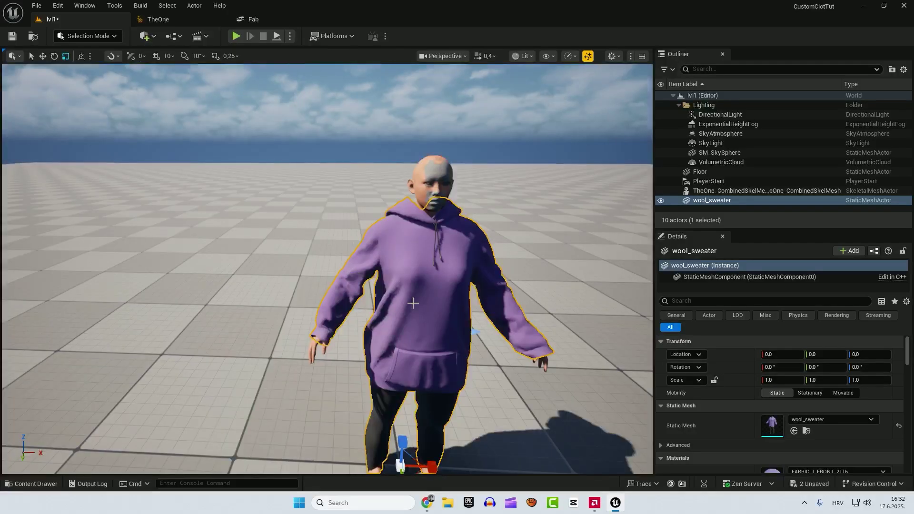
pyautogui.scroll(2, 426, 194)
pyautogui.moveTo(401, 329); pyautogui.dragTo(540, 172)
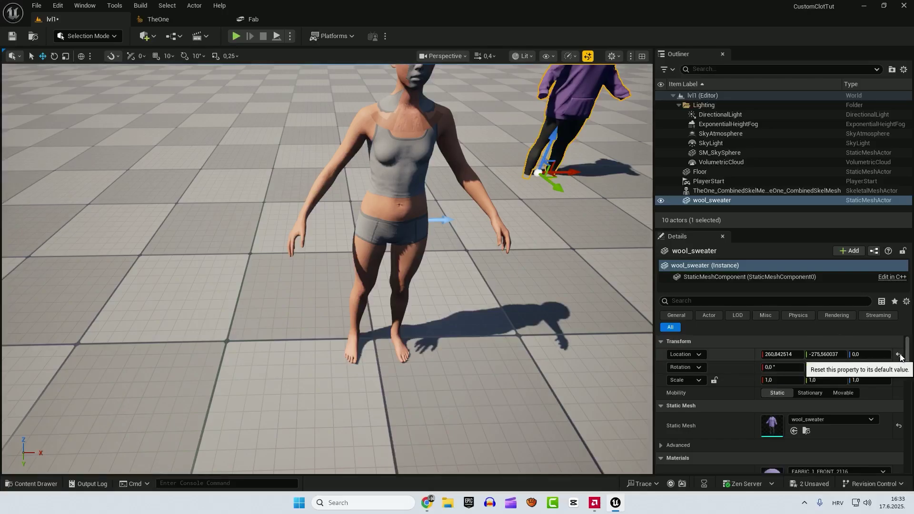
pyautogui.click(898, 355)
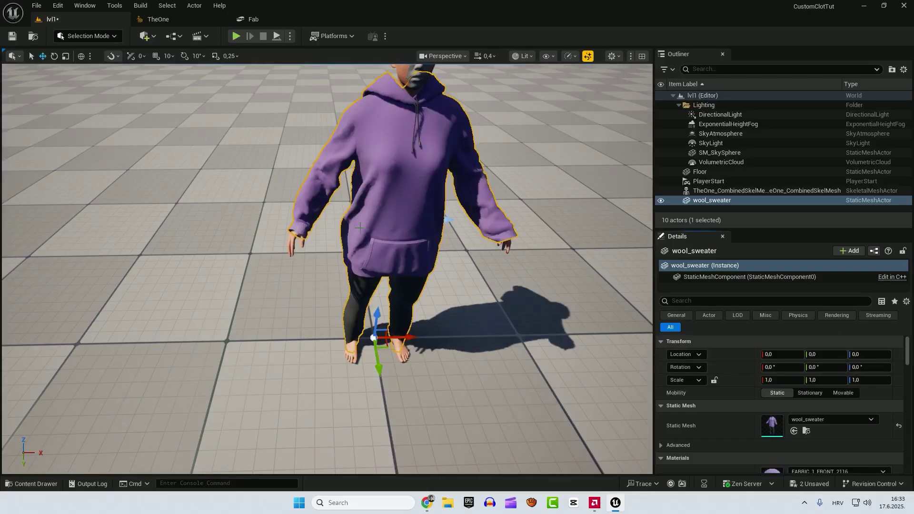
# Move the TheOne_CombinedSkelMesh body out of the hoodie, reset its location to 0, 0, 0 and deselect it
pyautogui.click(403, 356)
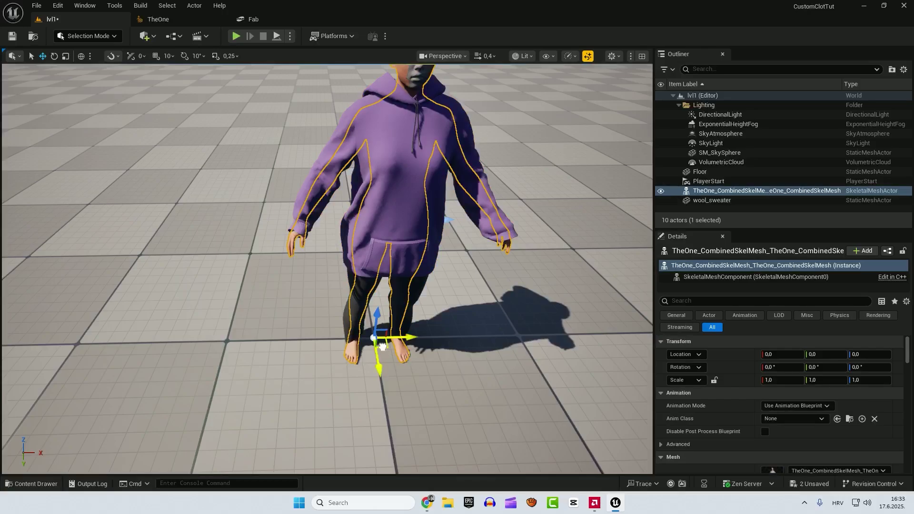
pyautogui.moveTo(382, 347); pyautogui.dragTo(322, 363)
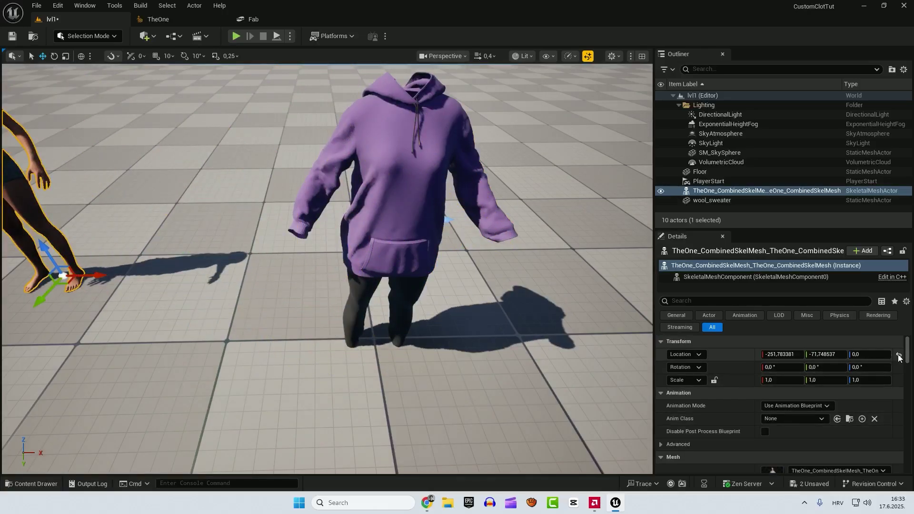
pyautogui.click(898, 355)
pyautogui.click(460, 300)
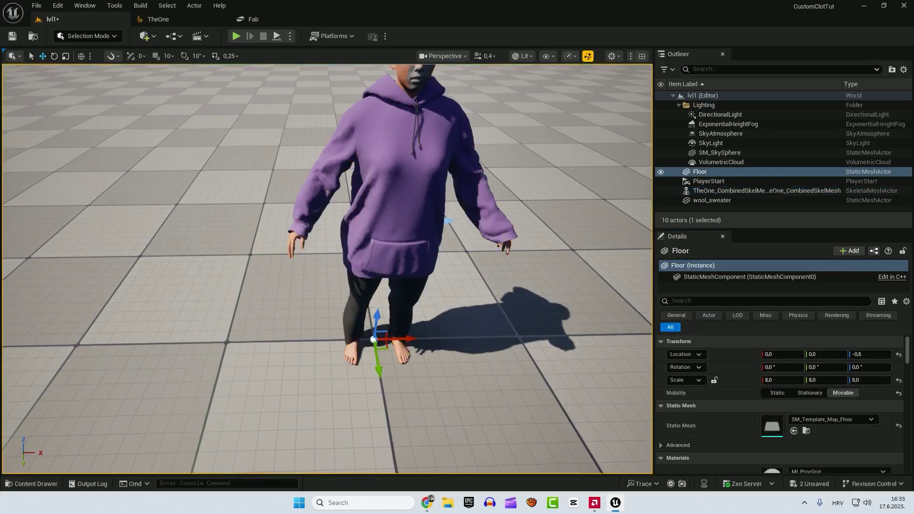
# Save the level with the baked wool_sweater mesh
pyautogui.moveTo(460, 300); pyautogui.dragTo(460, 229, button='right')
pyautogui.press('q')
pyautogui.press('w')
pyautogui.press('s')
pyautogui.hotkey('ctrl', 's')
# Convert the wool_sweater static mesh to a skeletal mesh with Use Existing Skeletal Mesh, based on TheOne_CombinedSkelMesh_TheOne_CombinedSkelMesh
pyautogui.hotkey('ctrl', 'space')
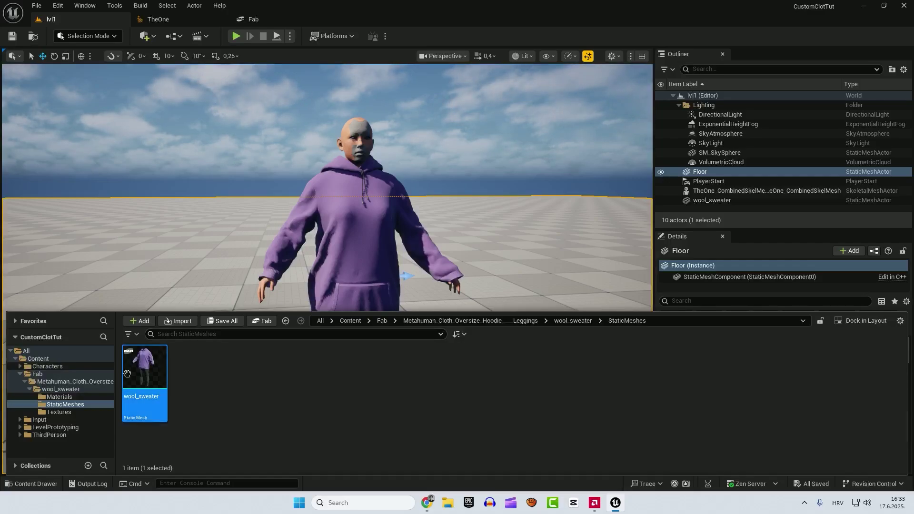
pyautogui.moveTo(148, 367)
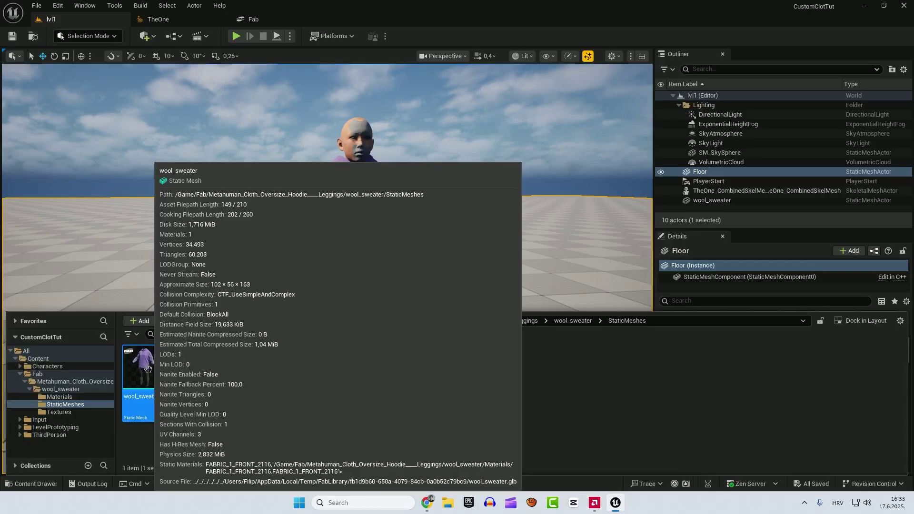
pyautogui.rightClick(148, 369)
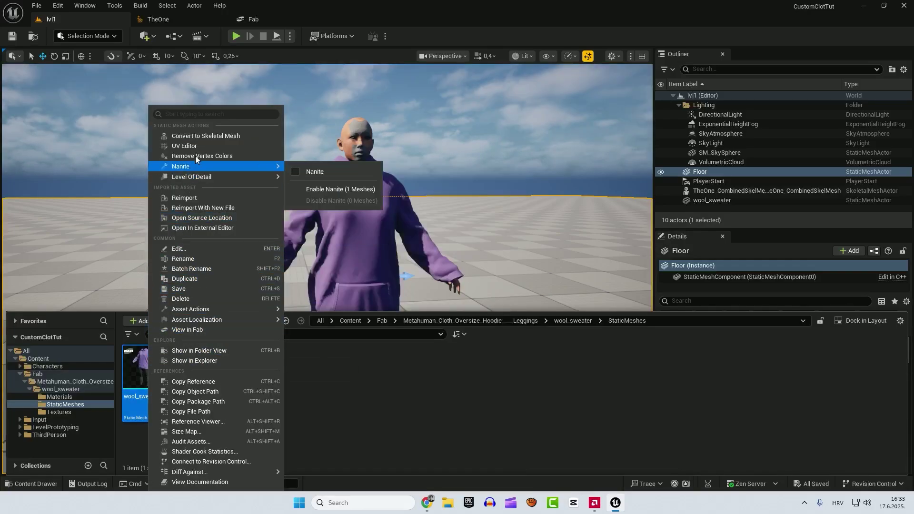
pyautogui.click(220, 135)
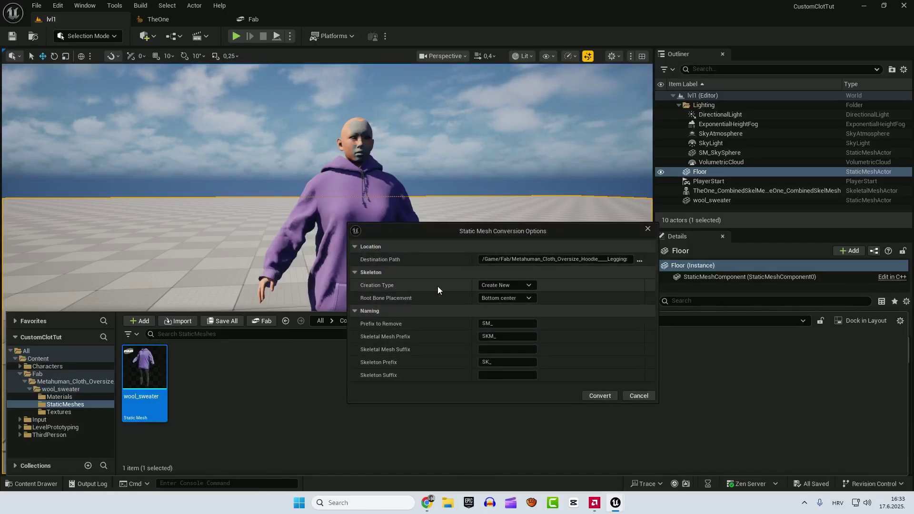
pyautogui.click(497, 284)
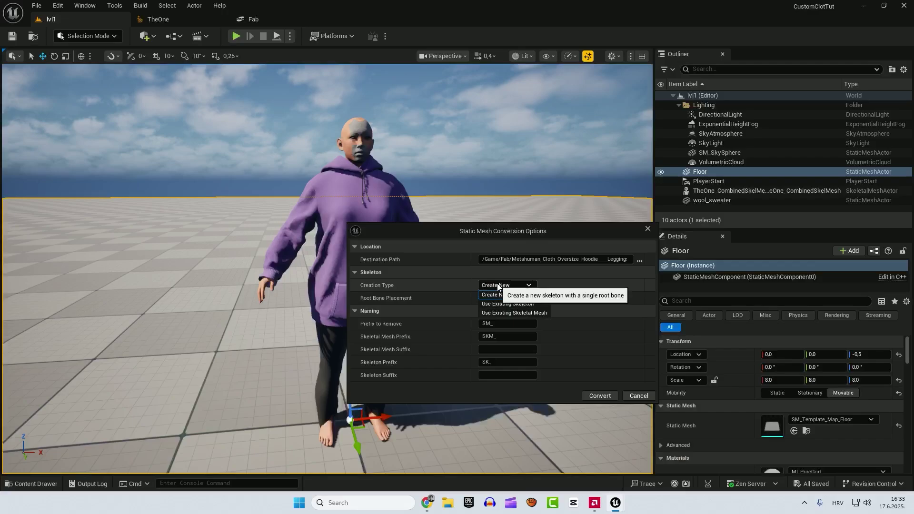
pyautogui.click(518, 313)
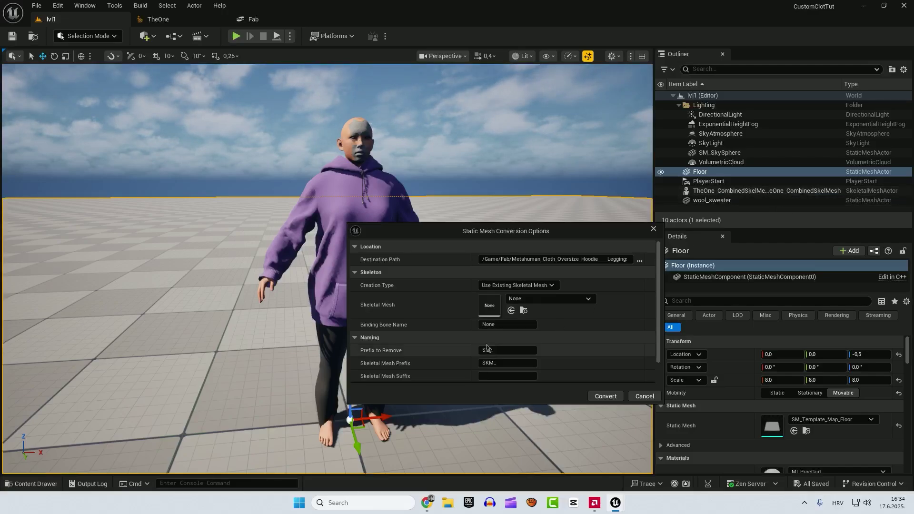
pyautogui.click(524, 299)
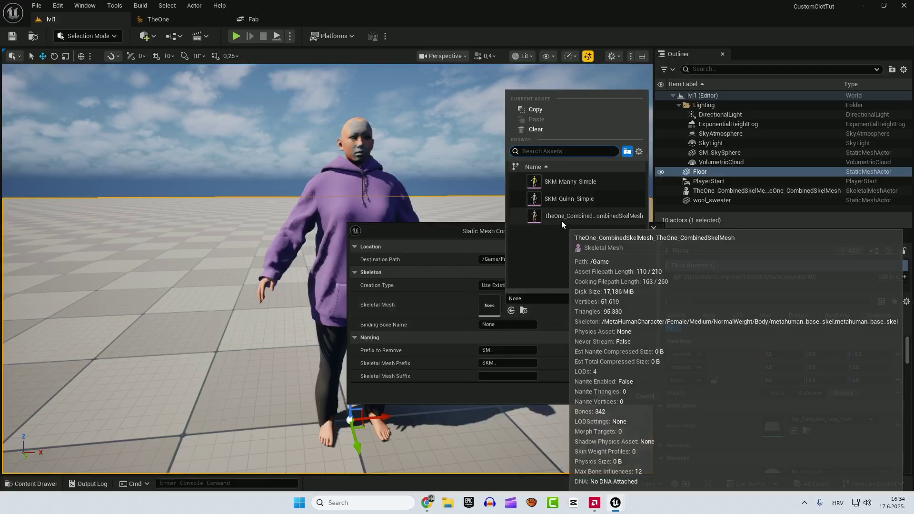
pyautogui.click(601, 216)
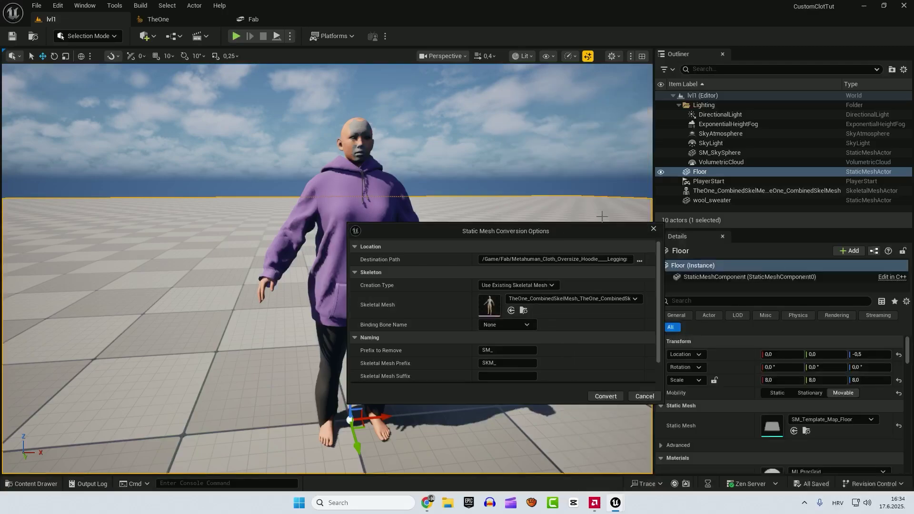
pyautogui.click(604, 397)
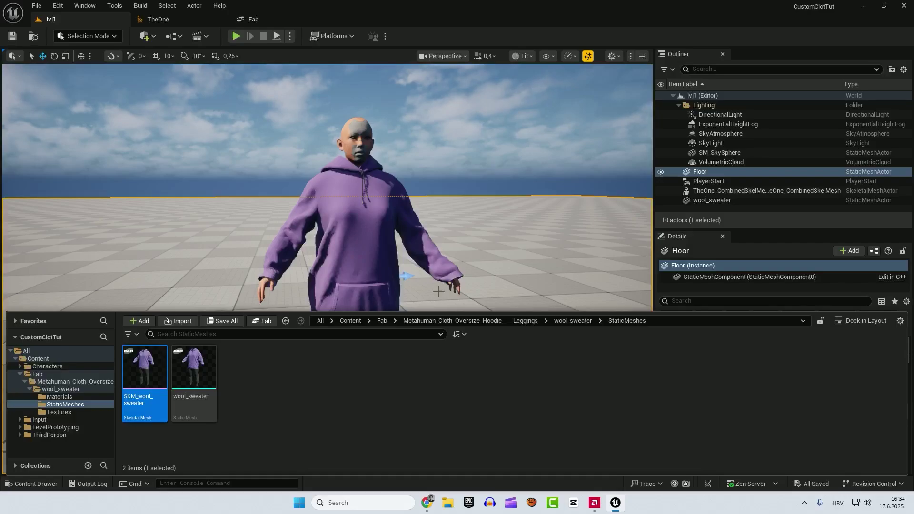
# Start editing the skin weights of SKM_wool_sweater and set TheOne_CombinedSkelMesh_TheOne_CombinedSkelMesh as the weight transfer source
pyautogui.doubleClick(150, 367)
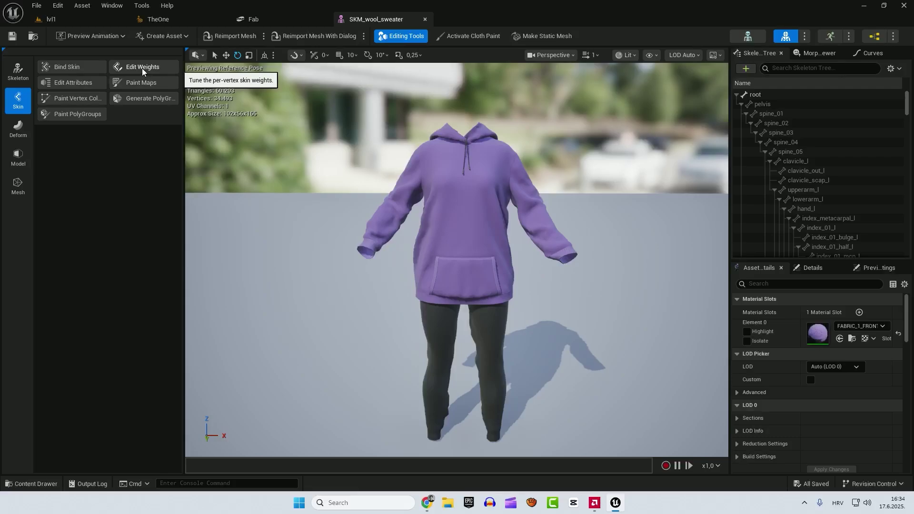
pyautogui.click(142, 68)
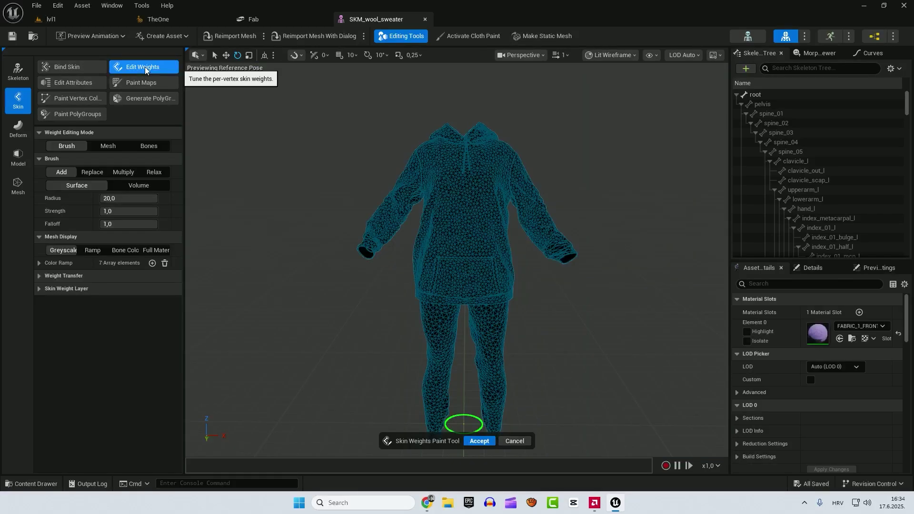
pyautogui.click(40, 276)
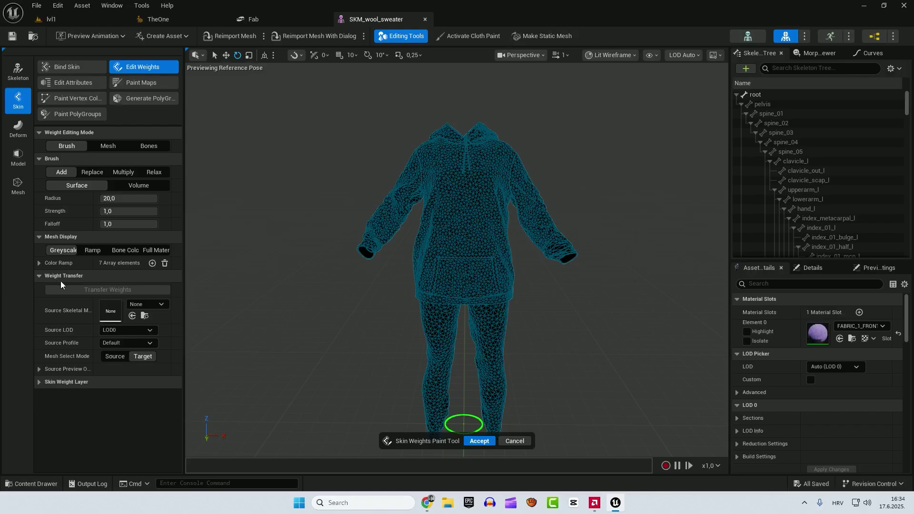
pyautogui.click(143, 304)
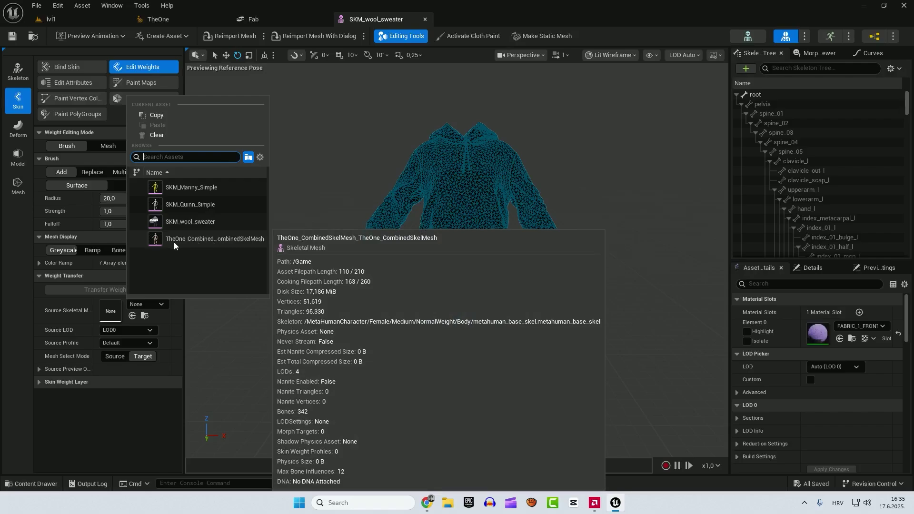
pyautogui.click(198, 241)
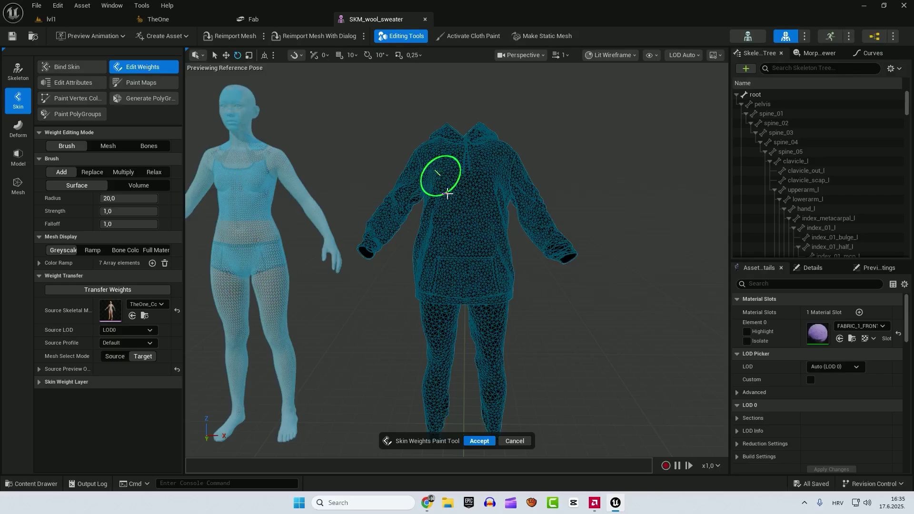
# Accept the skin weight edits and save the SKM_wool_sweater asset
pyautogui.click(479, 441)
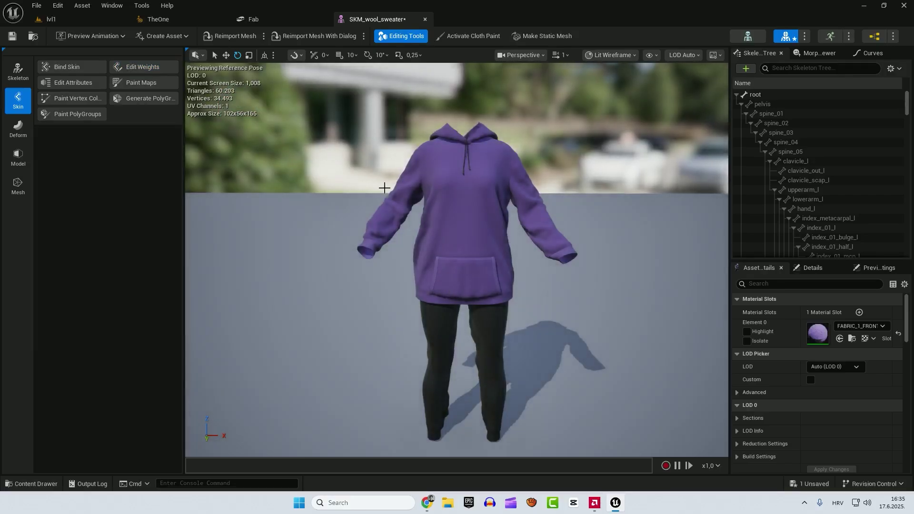
pyautogui.click(12, 36)
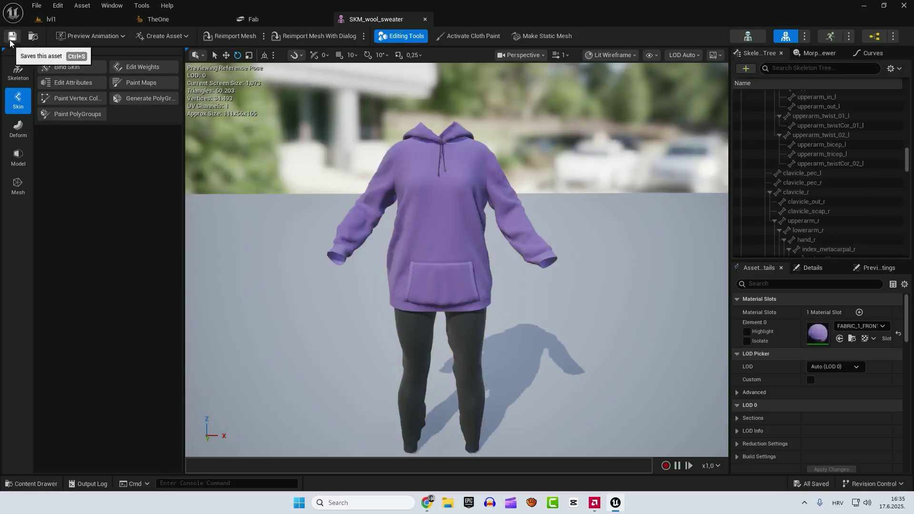
pyautogui.click(10, 40)
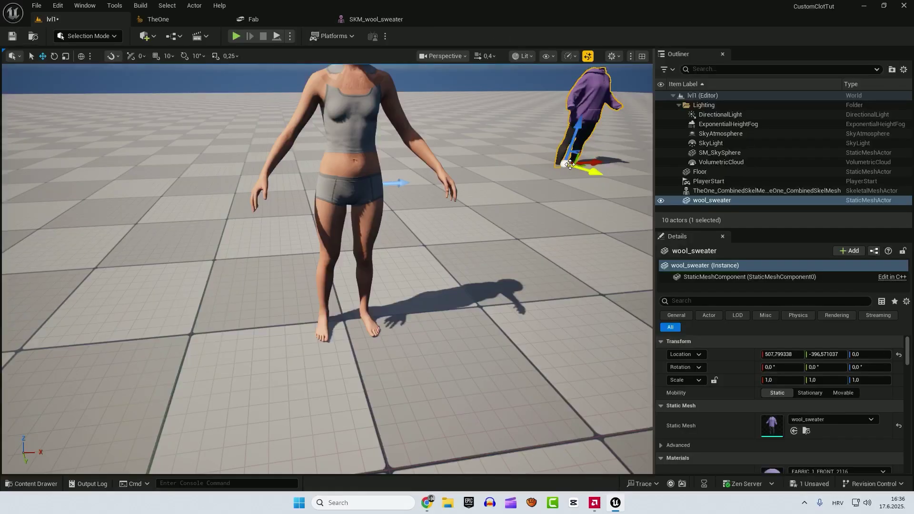
# Place SKM_wool_sweater in the level and reset its location to 0, 0, 0 so it sits on the body
pyautogui.hotkey('ctrl', 'space')
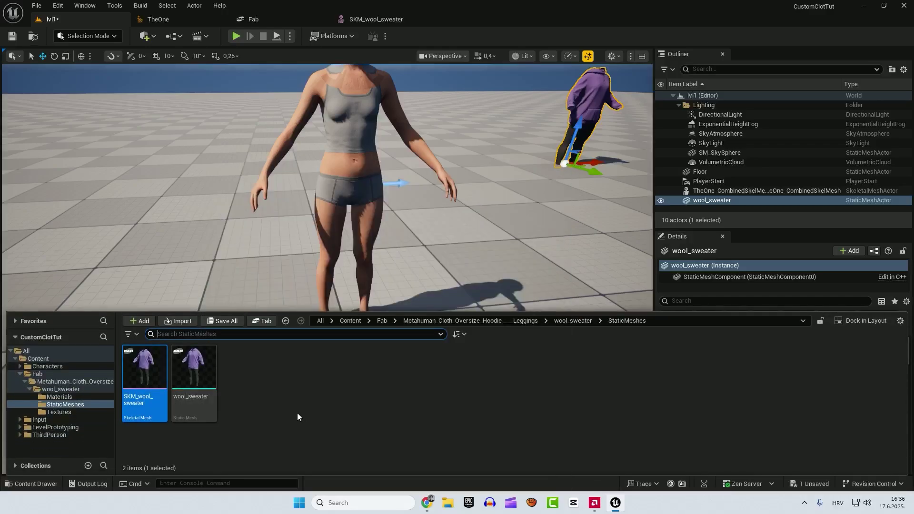
pyautogui.click(299, 407)
pyautogui.moveTo(144, 371); pyautogui.dragTo(476, 279)
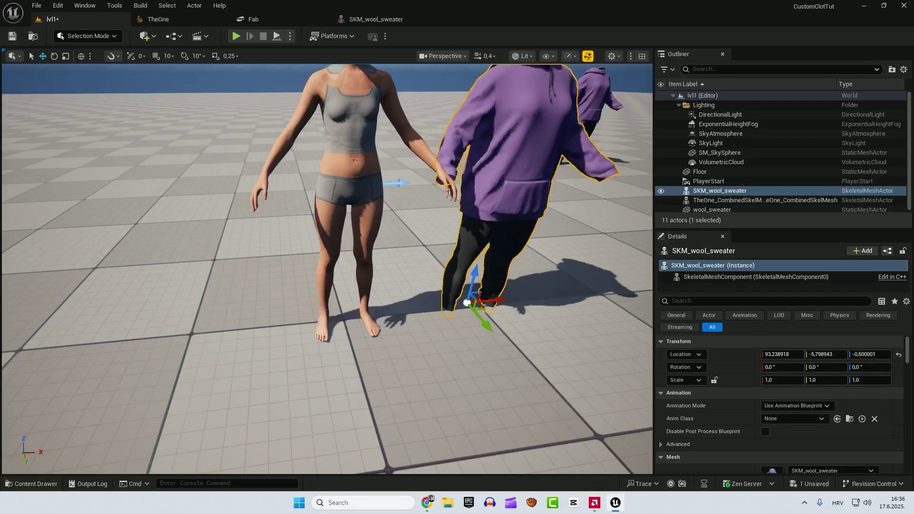
pyautogui.click(898, 354)
pyautogui.moveTo(386, 283); pyautogui.dragTo(514, 247, button='right')
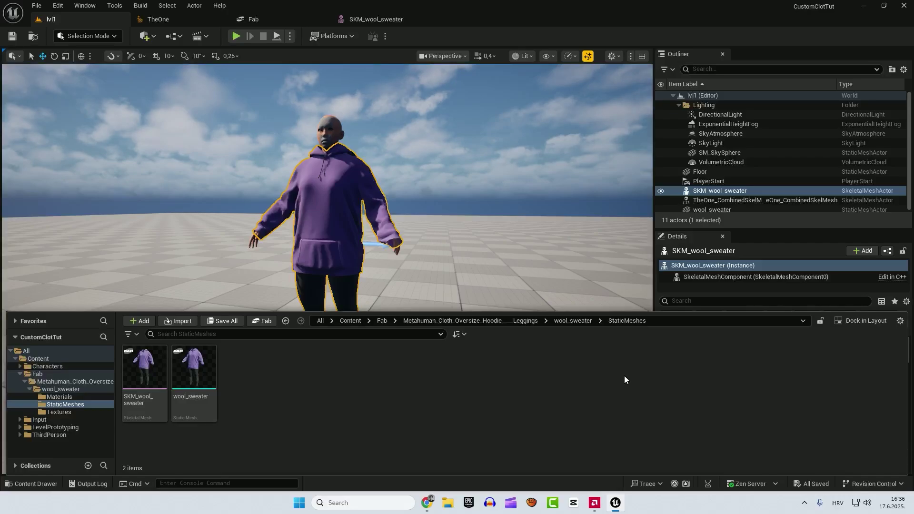
# Create a physics ClothAsset with its default name in the StaticMeshes folder and save all assets
pyautogui.rightClick(262, 381)
pyautogui.moveTo(275, 381)
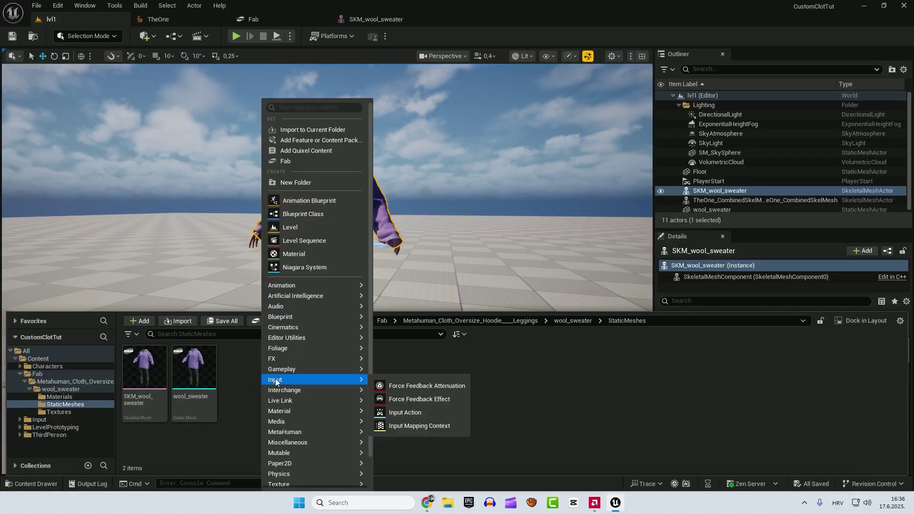
pyautogui.moveTo(335, 473)
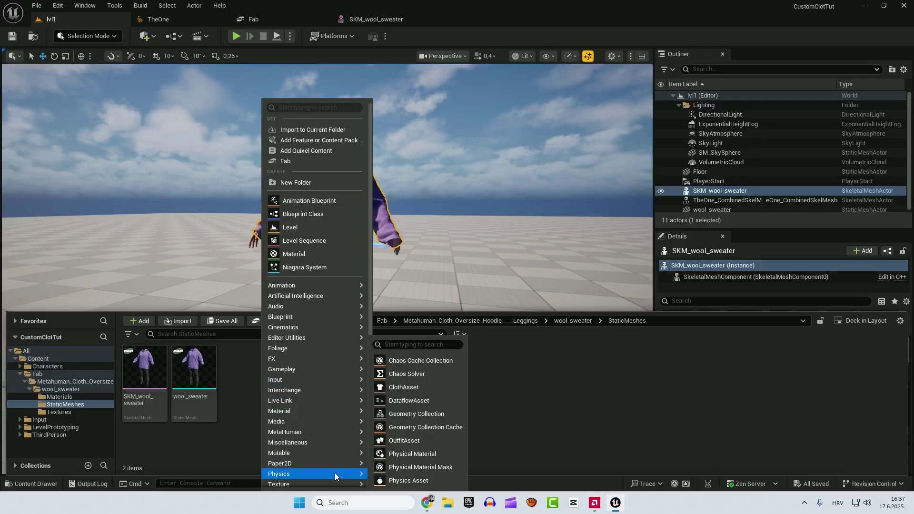
pyautogui.click(403, 387)
pyautogui.press('Return')
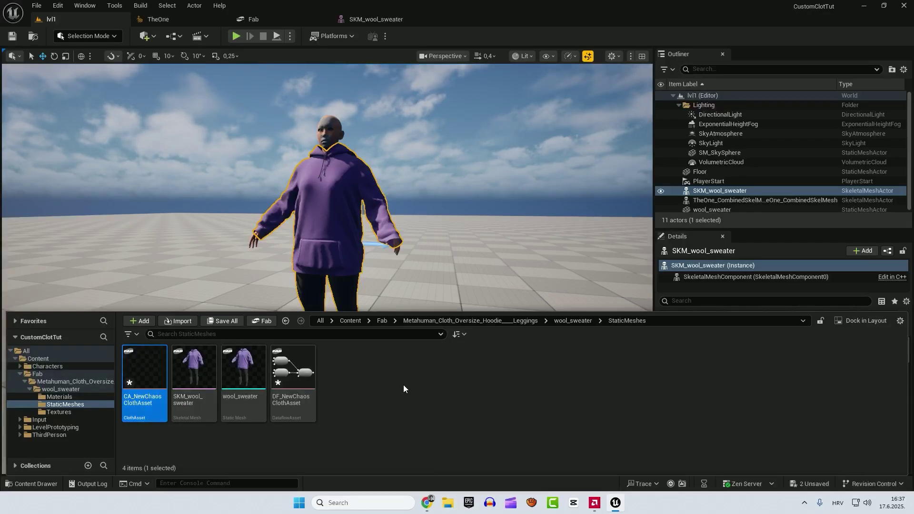
pyautogui.click(143, 367)
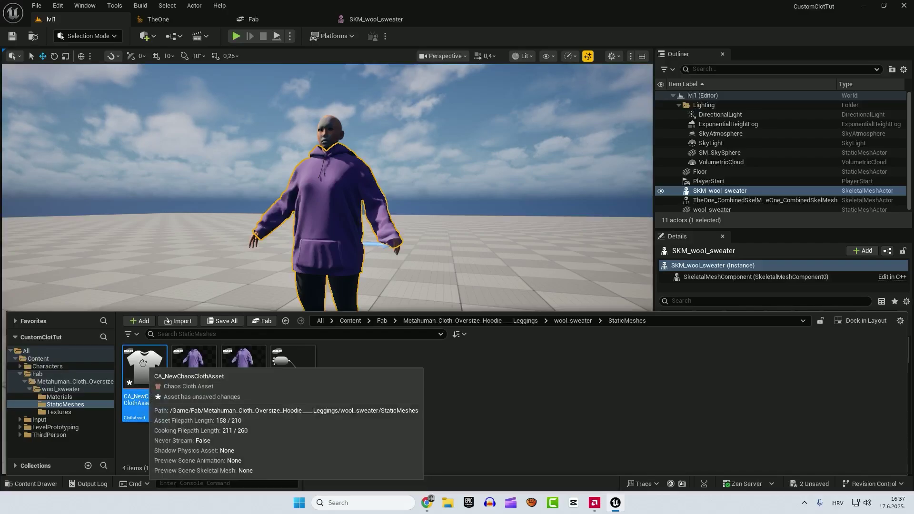
pyautogui.hotkey('ctrl', 'shift', 's')
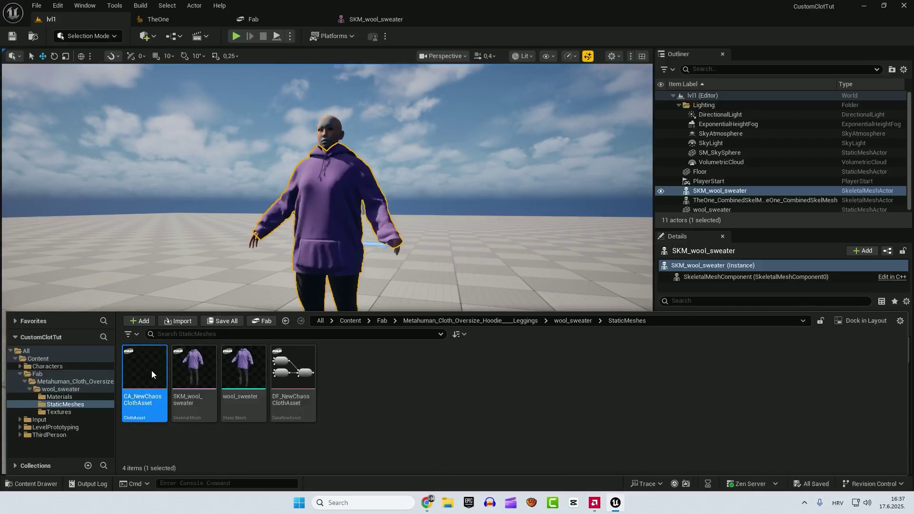
# Open CA_NewChaosClothAsset and delete all default nodes from its Dataflow graph
pyautogui.doubleClick(151, 370)
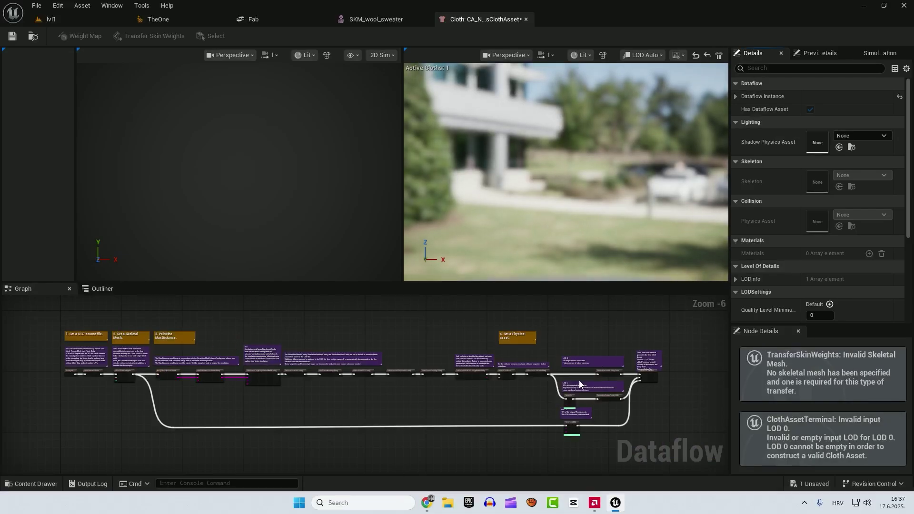
pyautogui.moveTo(90, 321); pyautogui.dragTo(678, 455)
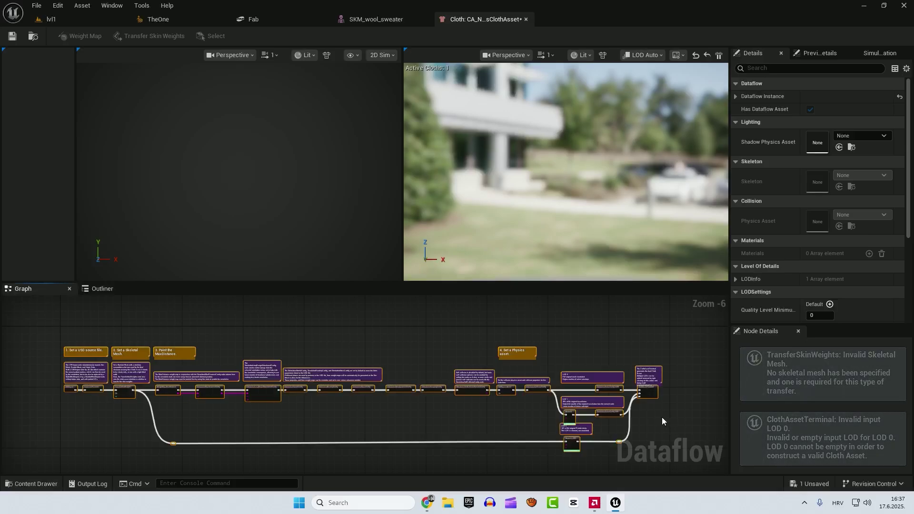
pyautogui.press('Delete')
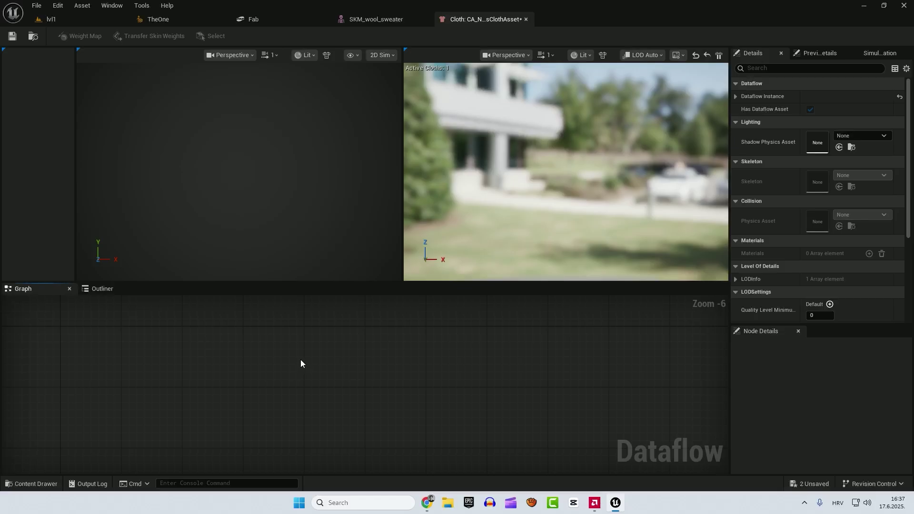
# Add a SkeletalMeshImport node to the empty Dataflow graph
pyautogui.rightClick(301, 359)
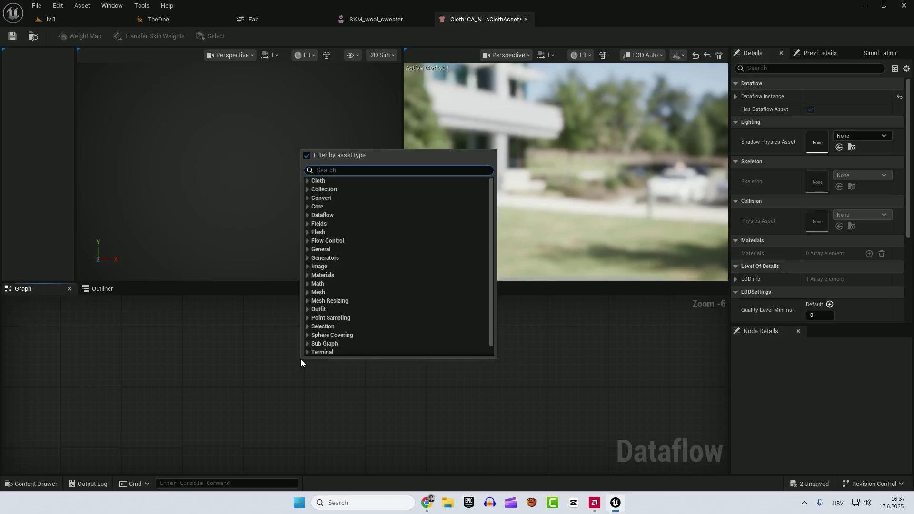
pyautogui.write('skeletal')
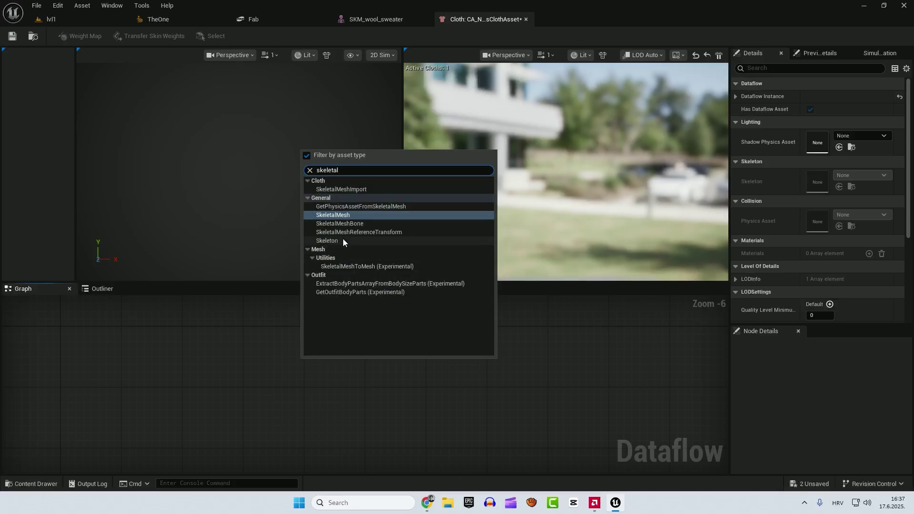
pyautogui.click(340, 189)
pyautogui.scroll(1, 333, 366)
pyautogui.moveTo(403, 395); pyautogui.dragTo(317, 343, button='right')
# Add a ClothAssetTerminal node connected to the Collection output of the SkeletalMeshImport node
pyautogui.moveTo(255, 352); pyautogui.dragTo(346, 323)
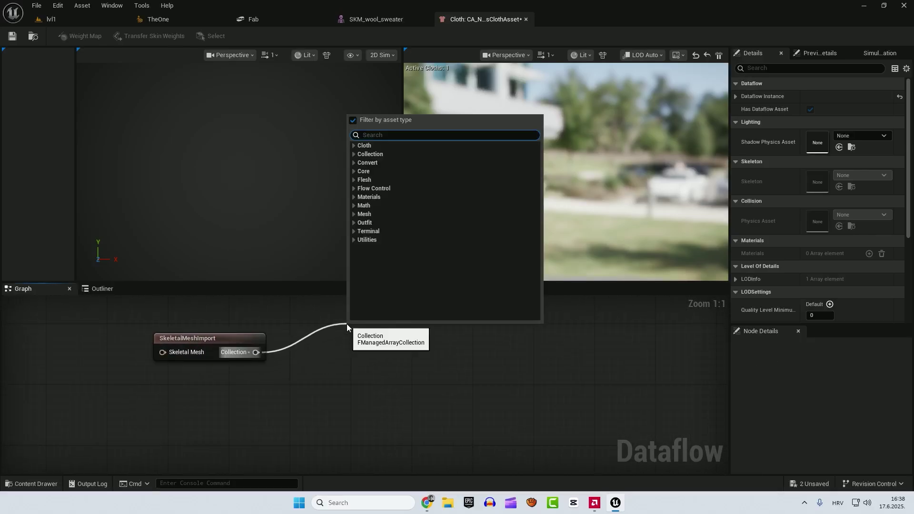
pyautogui.write('clothasset')
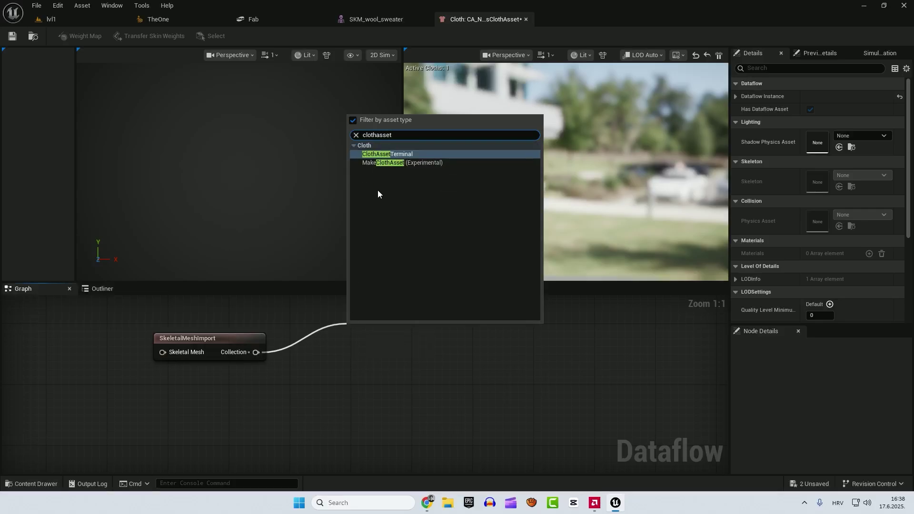
pyautogui.click(410, 153)
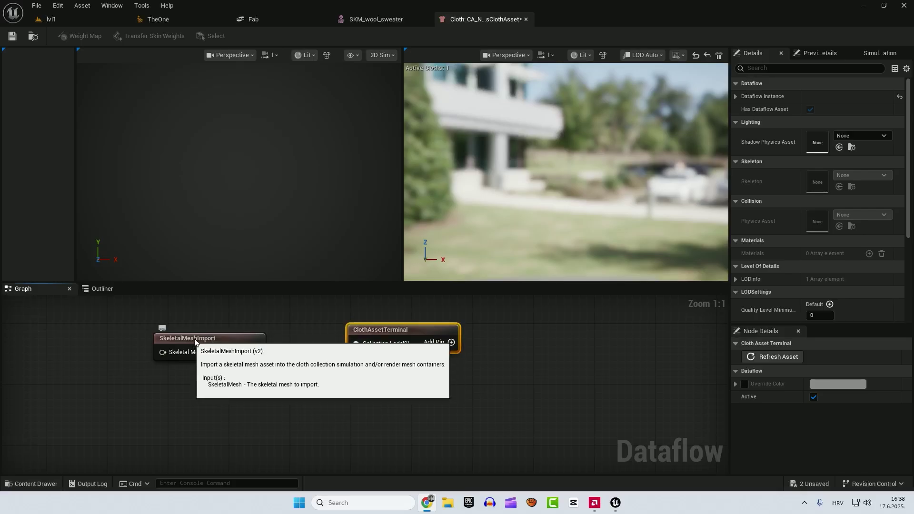
pyautogui.click(195, 339)
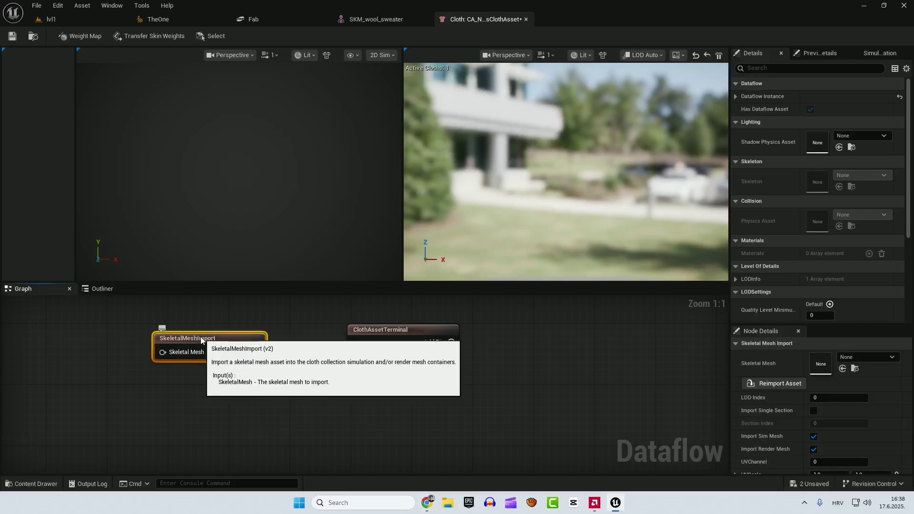
pyautogui.hotkey('ctrl', 'space')
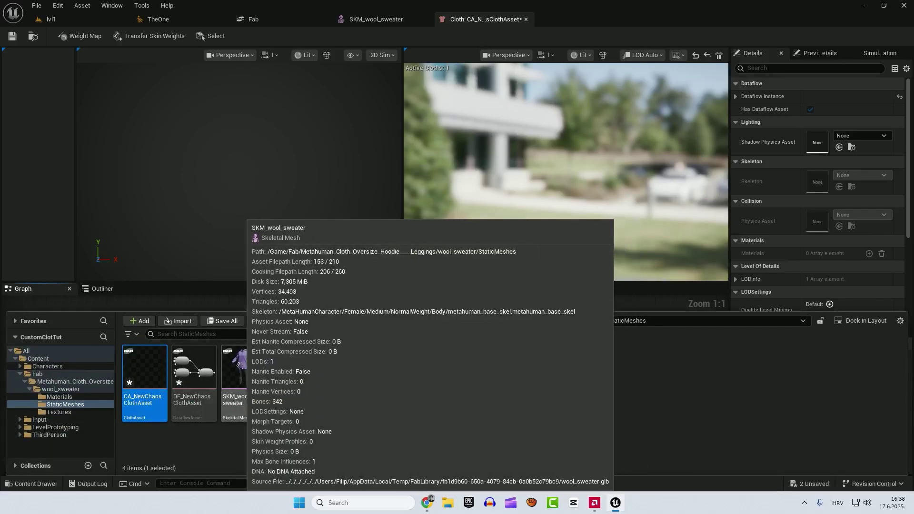
pyautogui.moveTo(235, 362); pyautogui.dragTo(759, 352)
pyautogui.click(867, 357)
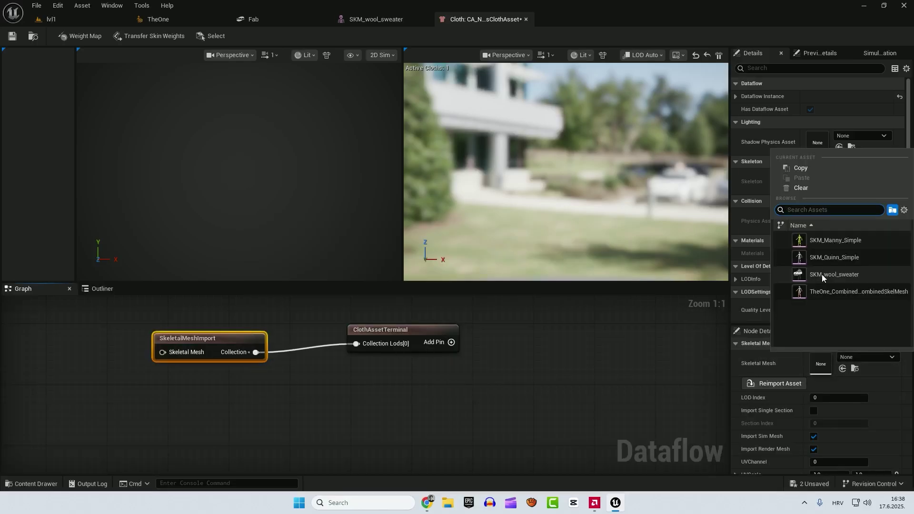
pyautogui.hotkey('ctrl', 'space')
pyautogui.click(383, 416)
pyautogui.hotkey('ctrl', 'space')
pyautogui.click(243, 374)
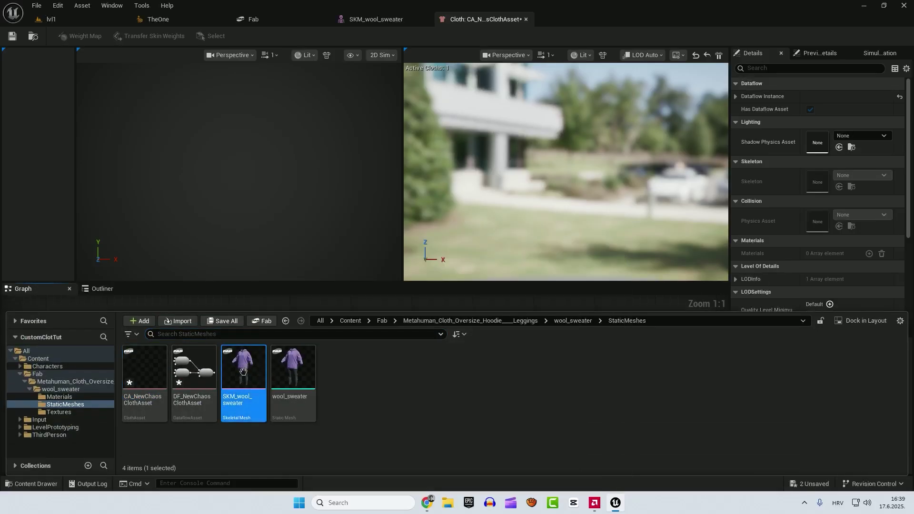
pyautogui.click(537, 265)
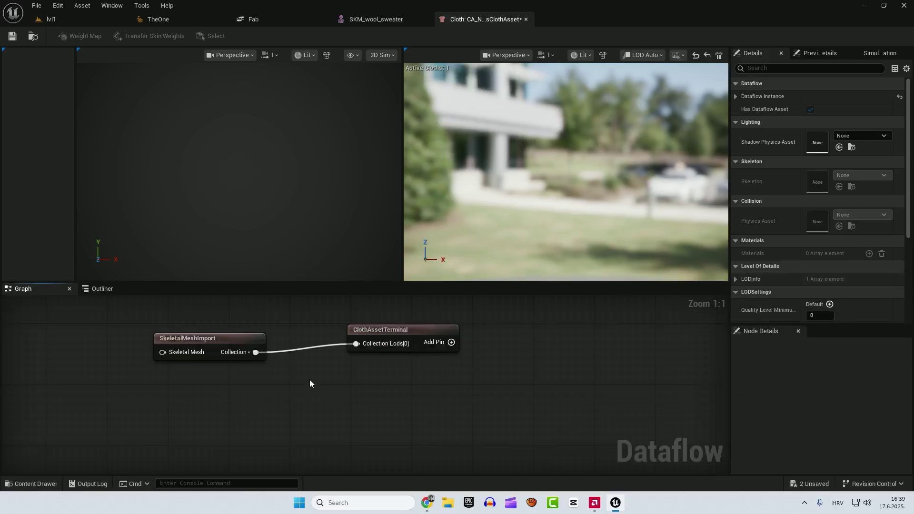
# Set the Skeletal Mesh of the SkeletalMeshImport node to SKM_wool_sweater
pyautogui.click(209, 339)
pyautogui.click(870, 357)
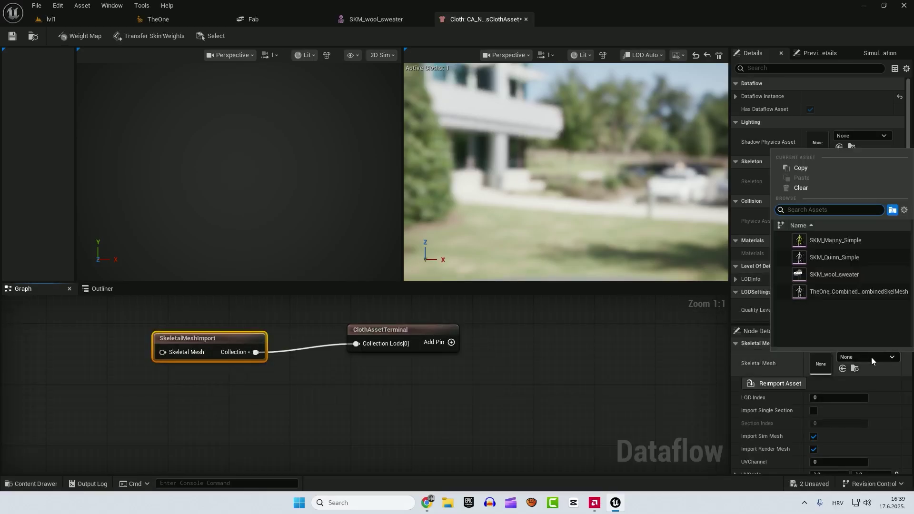
pyautogui.click(832, 275)
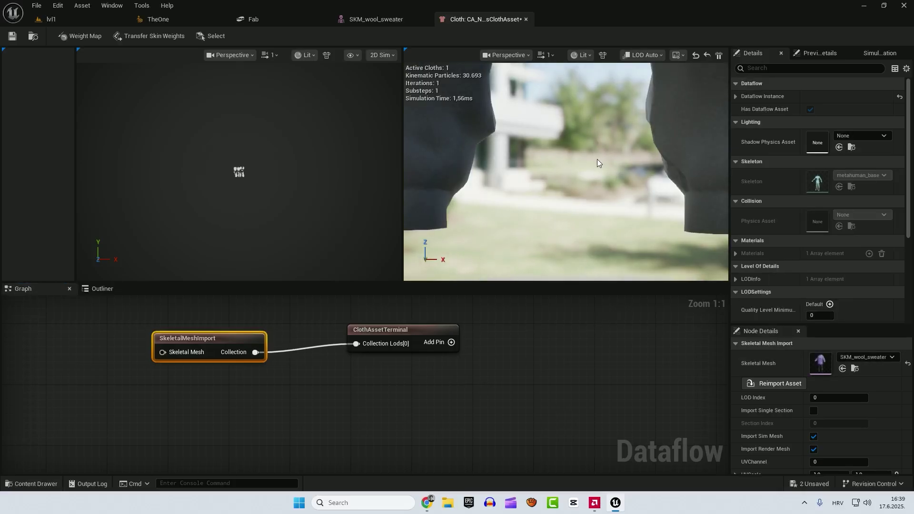
# Create an Outfit Asset in the StaticMeshes folder using the Resizable Outfit template
pyautogui.click(51, 19)
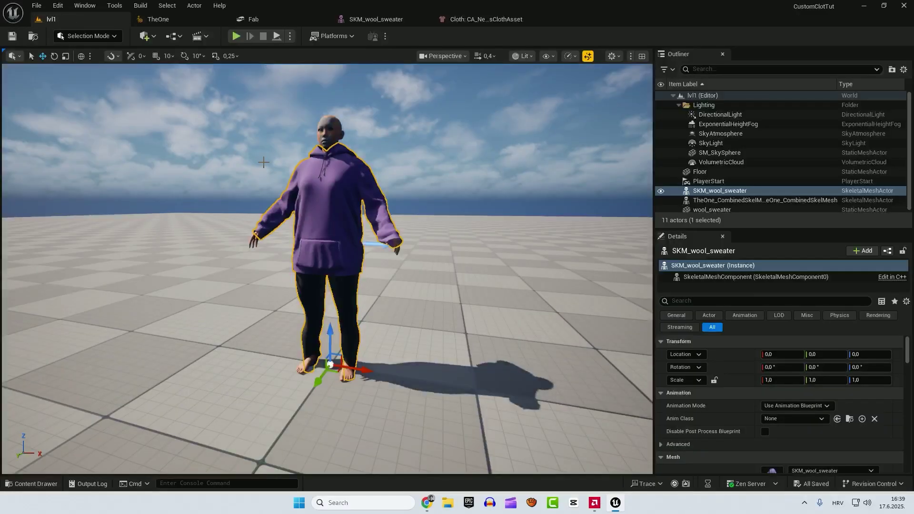
pyautogui.hotkey('ctrl', 'space')
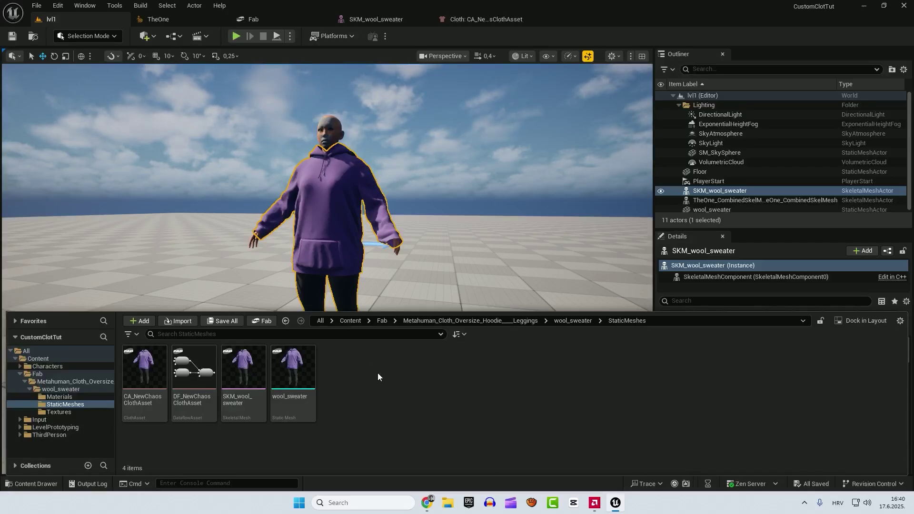
pyautogui.rightClick(378, 373)
pyautogui.write('o')
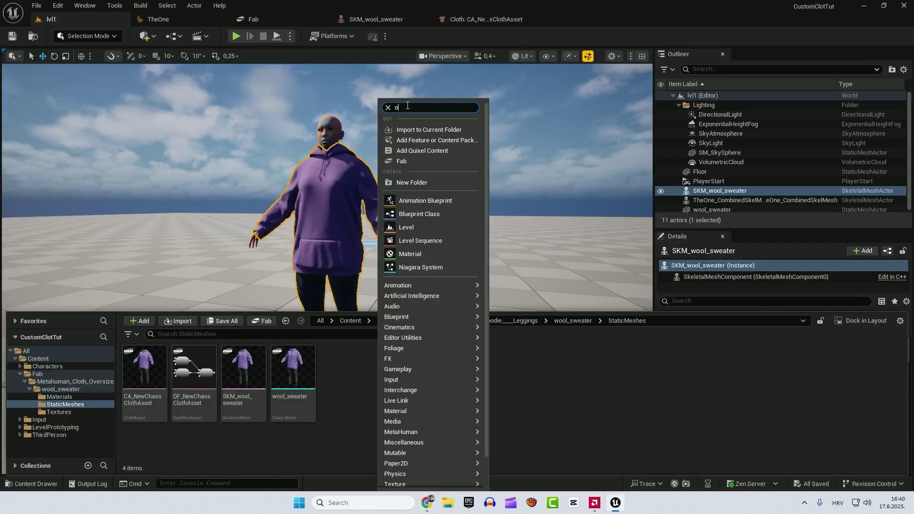
pyautogui.write('utfit')
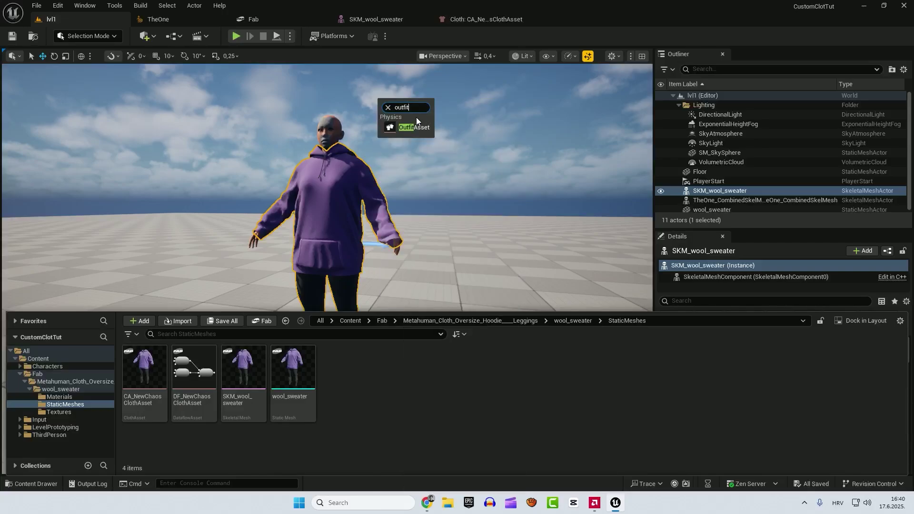
pyautogui.click(415, 126)
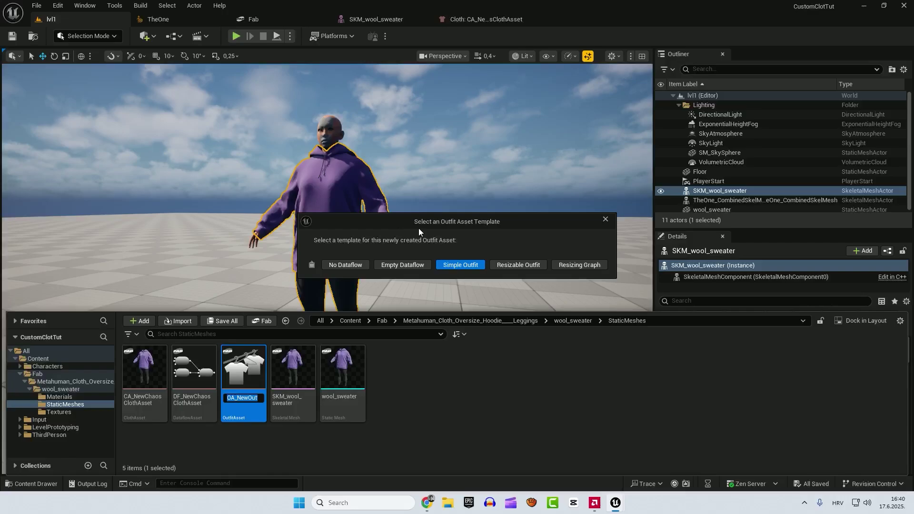
pyautogui.click(513, 265)
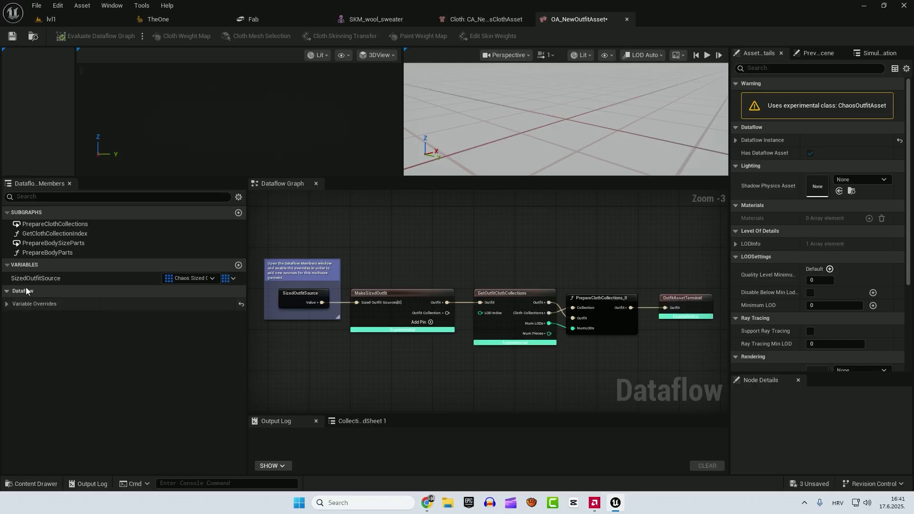
# Enable the Sized Outfit Source variable override, add one array element, and expand its Source Body Parts
pyautogui.click(7, 305)
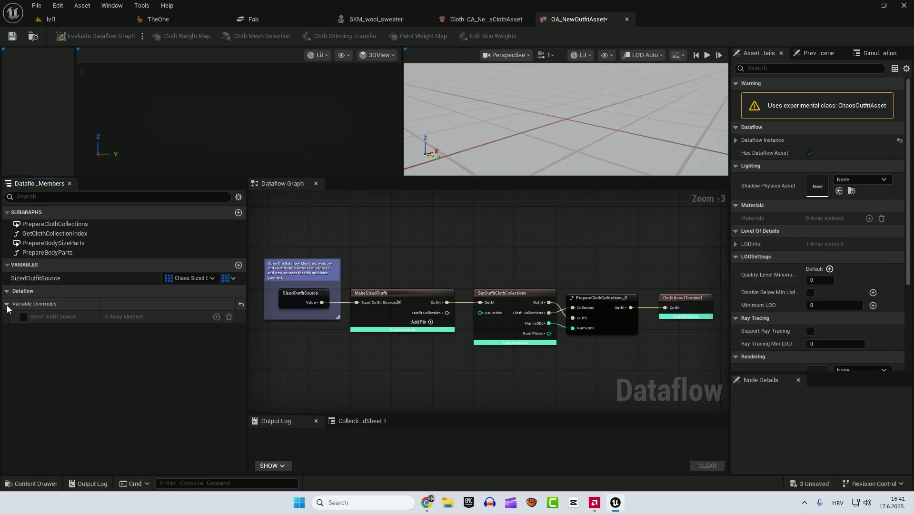
pyautogui.click(23, 316)
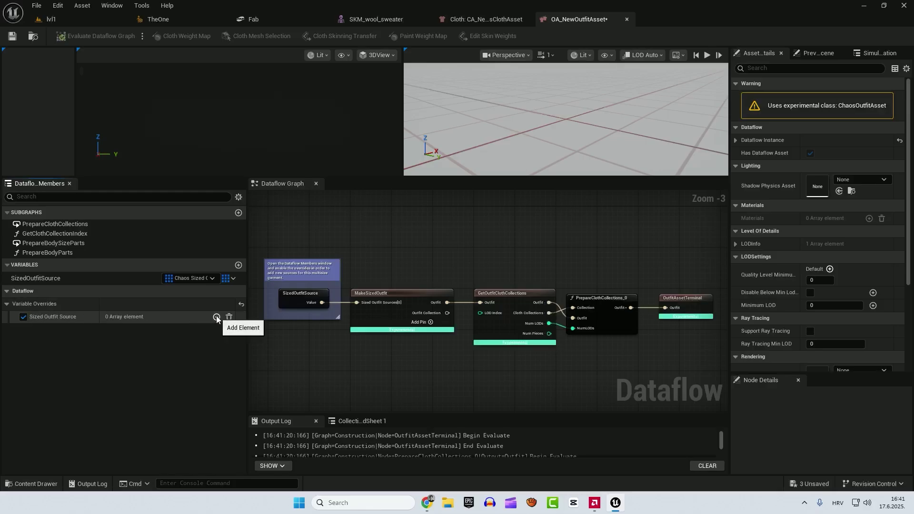
pyautogui.click(217, 317)
pyautogui.click(23, 331)
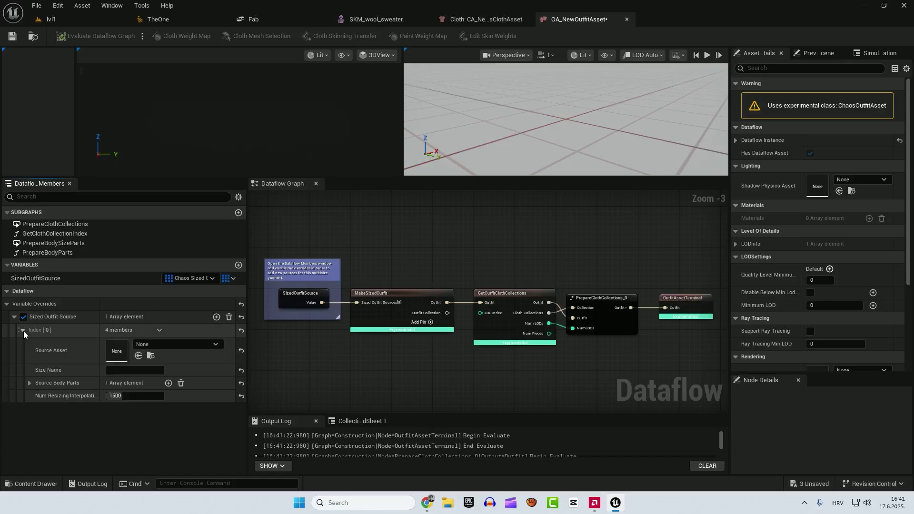
pyautogui.click(30, 382)
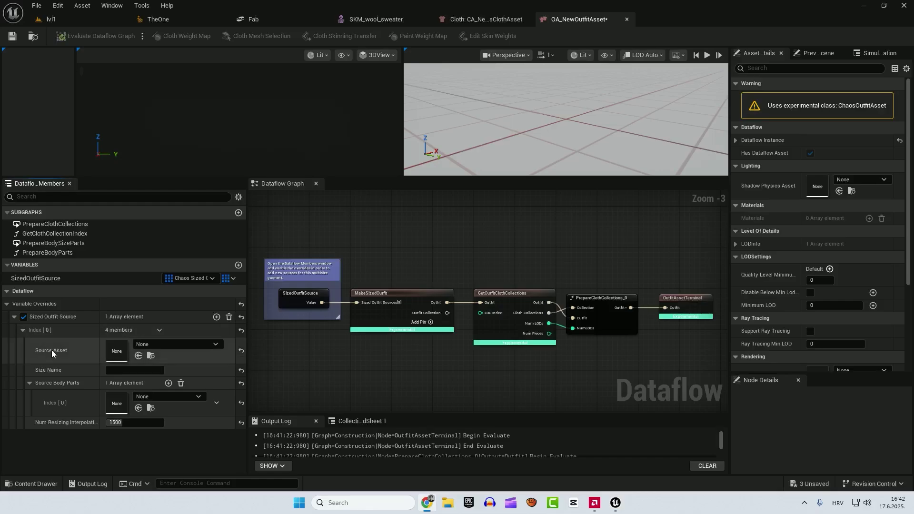
# Set the Source Asset to CA_NewChaosClothAsset and the source body part to TheOne_CombinedSkelMesh, and save the outfit asset
pyautogui.click(185, 344)
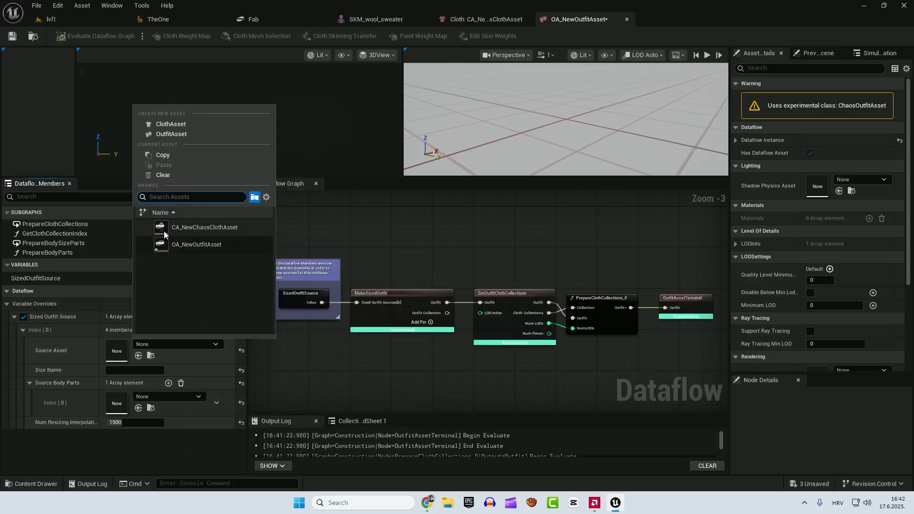
pyautogui.click(186, 227)
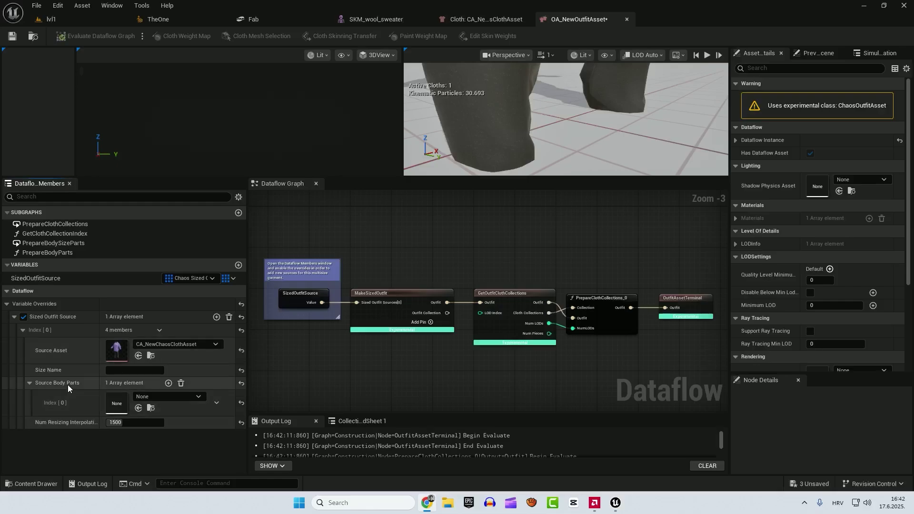
pyautogui.click(198, 397)
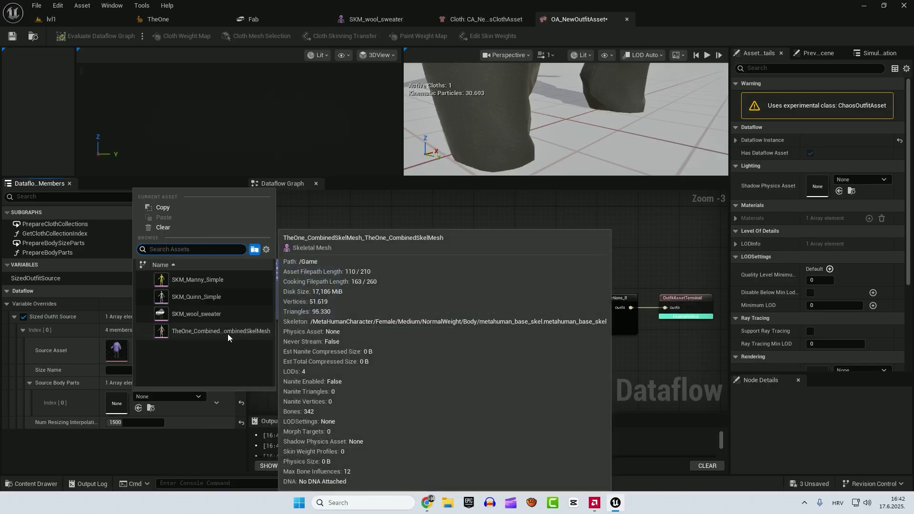
pyautogui.click(227, 332)
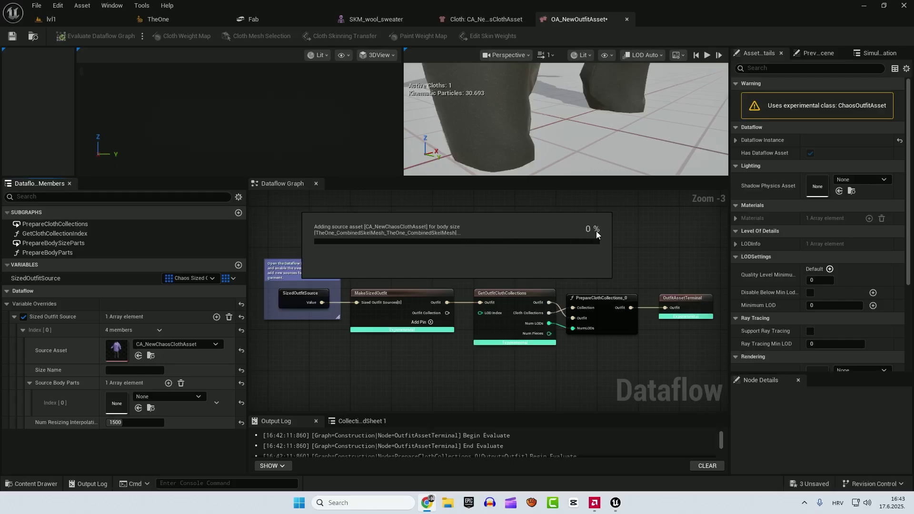
pyautogui.click(13, 37)
# Create a MetaHuman Wardrobe Item in the StaticMeshes folder and open it for editing
pyautogui.click(65, 20)
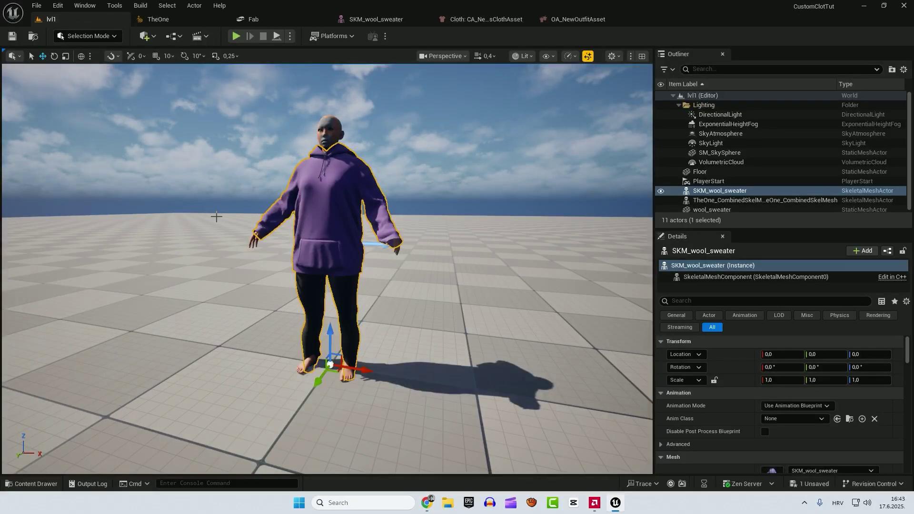
pyautogui.hotkey('ctrl', 'space')
pyautogui.rightClick(443, 370)
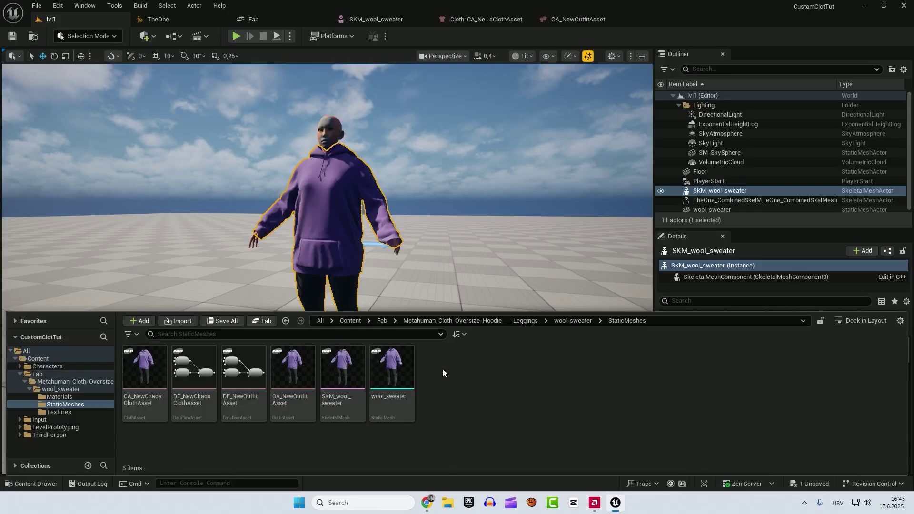
pyautogui.moveTo(443, 373)
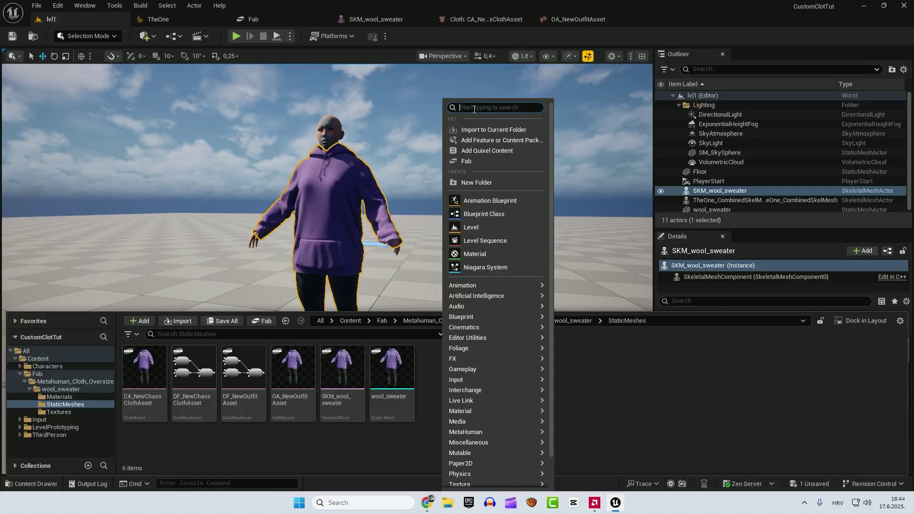
pyautogui.write('wardro')
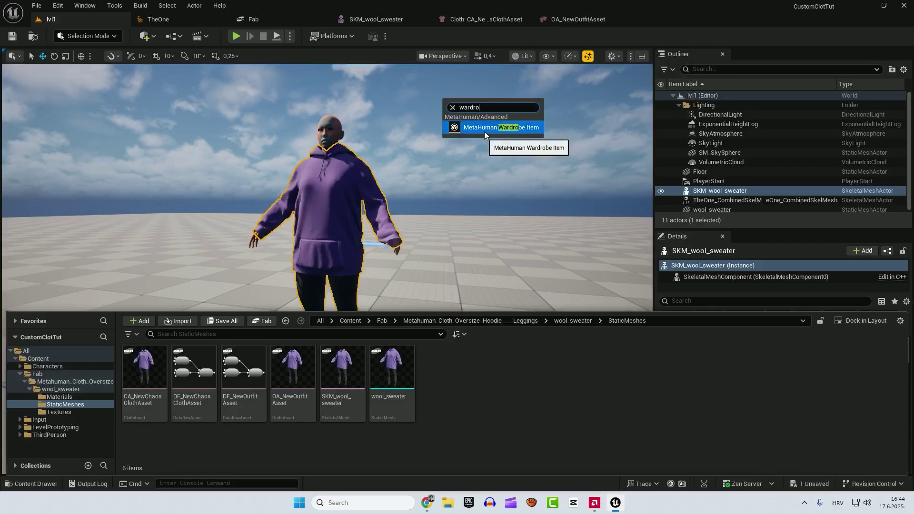
pyautogui.click(484, 128)
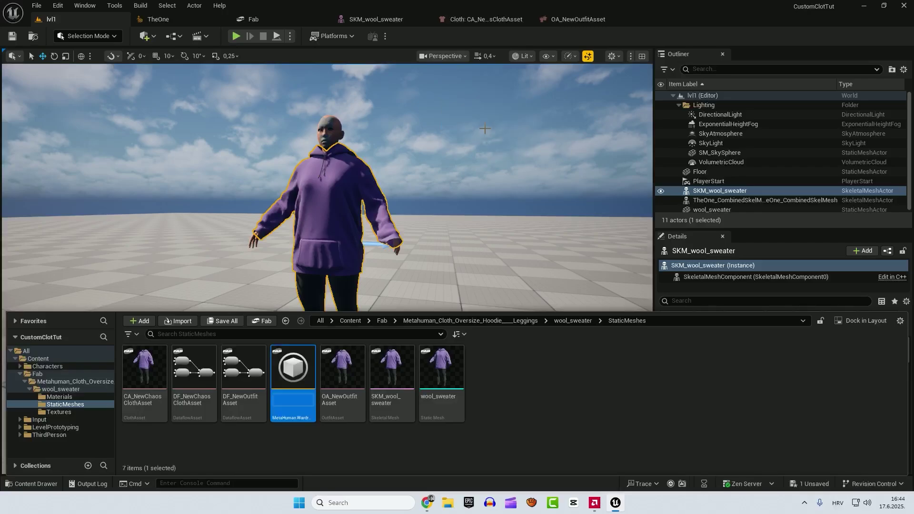
pyautogui.doubleClick(293, 370)
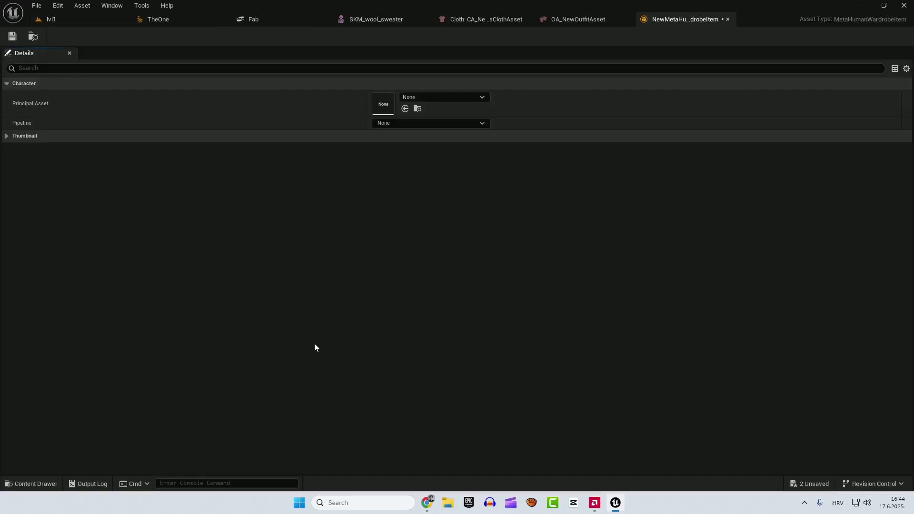
# Set the wardrobe item's Principal Asset to OA_NewOutfitAsset and its Pipeline to MetaHuman Outfit Pipeline
pyautogui.click(475, 97)
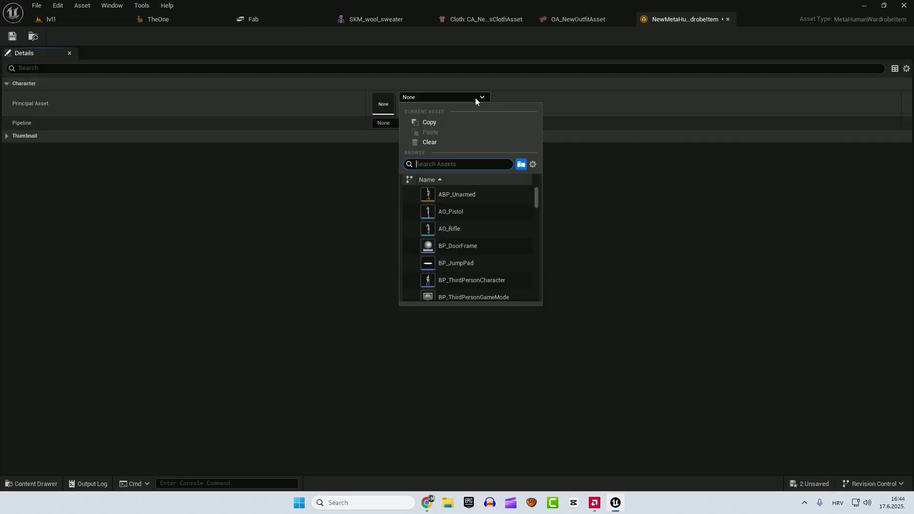
pyautogui.write('OA')
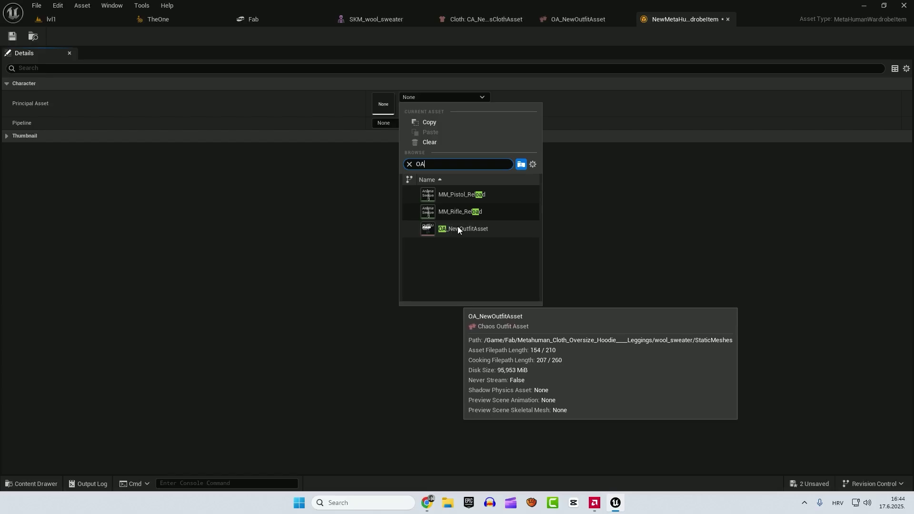
pyautogui.click(457, 229)
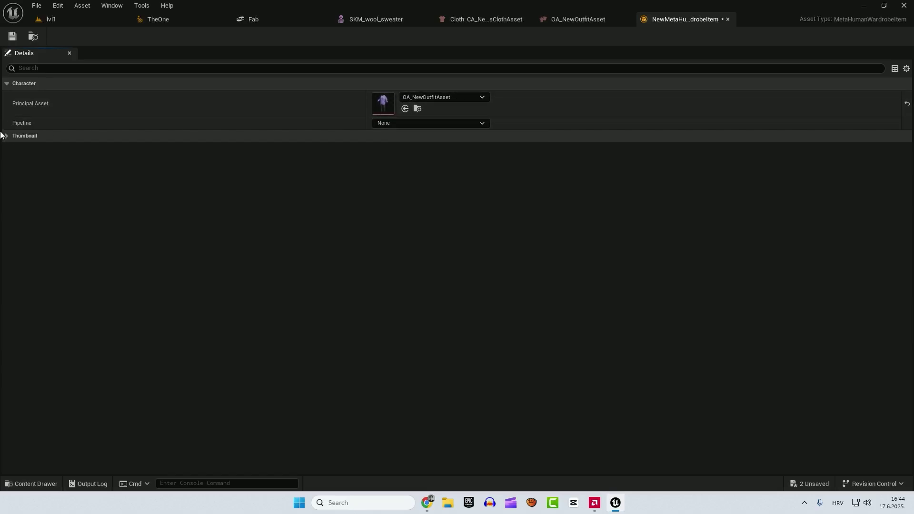
pyautogui.click(429, 123)
pyautogui.write('meta')
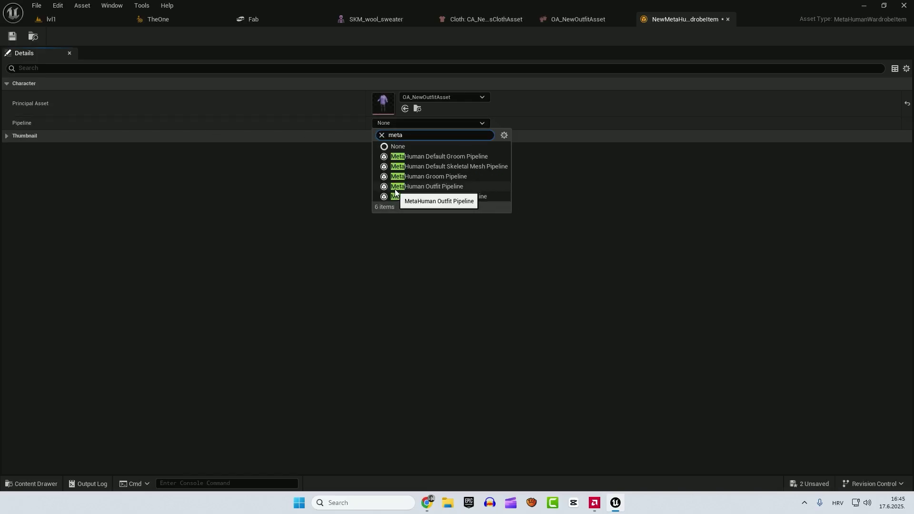
pyautogui.click(463, 187)
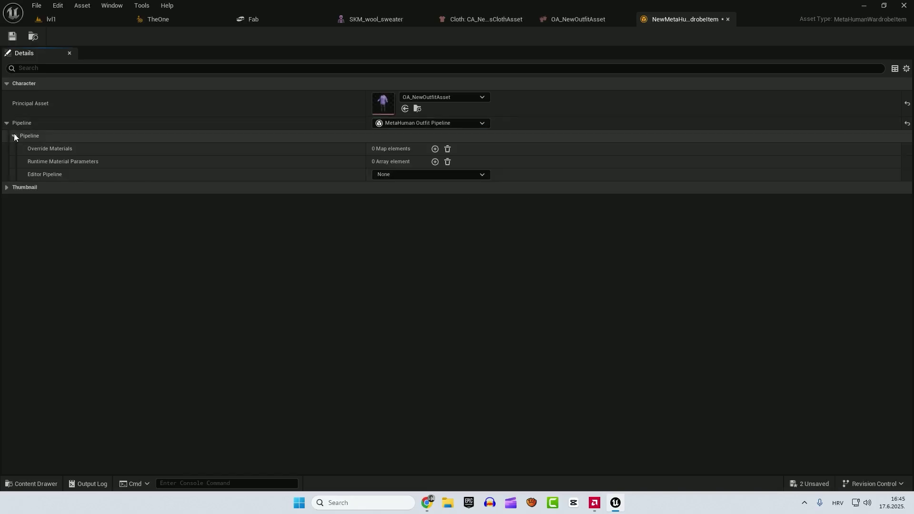
# Set the wardrobe item's Editor Pipeline to MetaHuman Outfit Editor Pipeline and save the asset
pyautogui.click(15, 135)
pyautogui.click(15, 135)
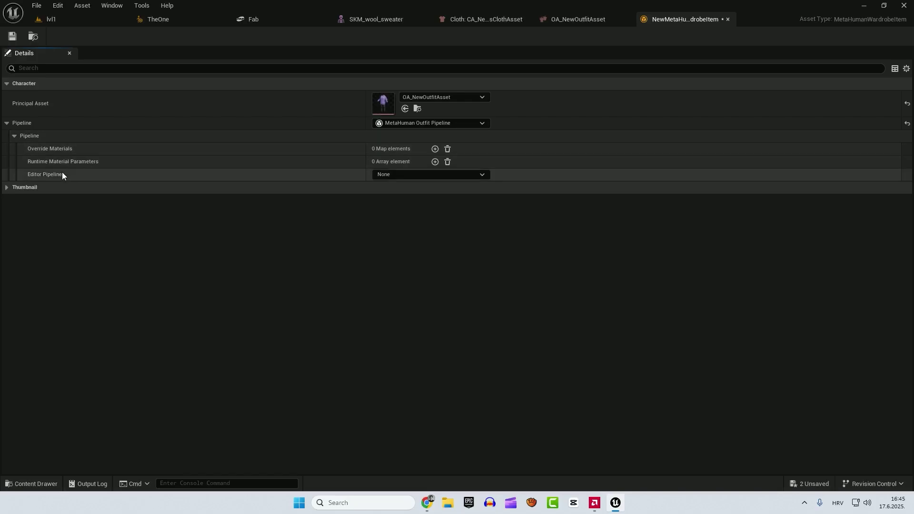
pyautogui.click(425, 176)
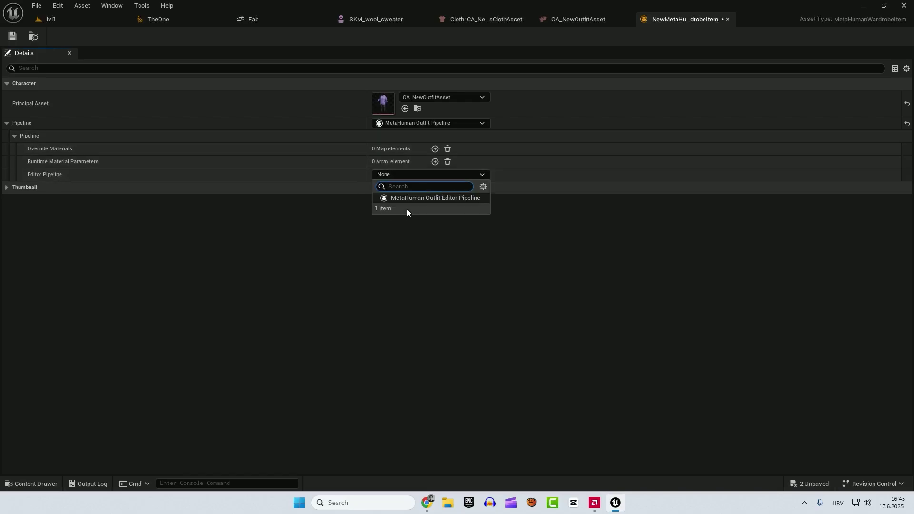
pyautogui.click(445, 198)
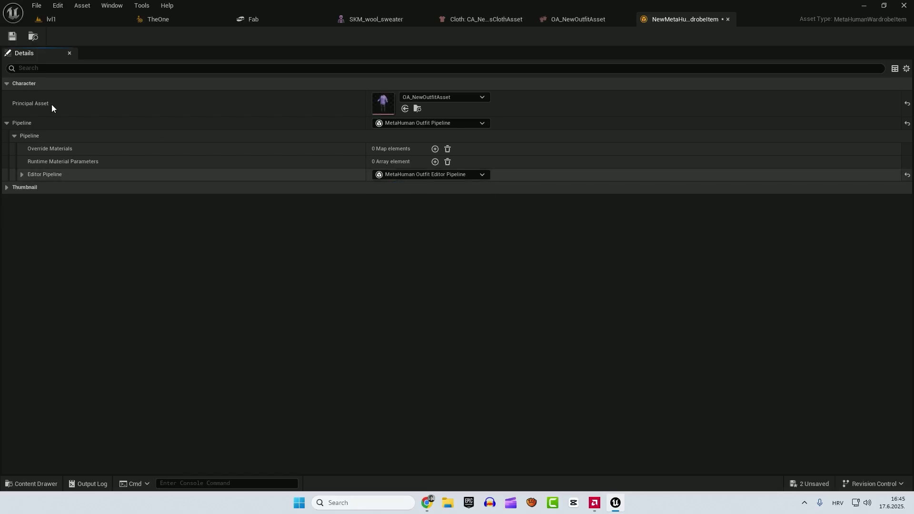
pyautogui.click(13, 37)
# Add NewMetaHumanWardrobeItem to the Outfit Clothing of the TheOne character and put it on the body
pyautogui.click(51, 19)
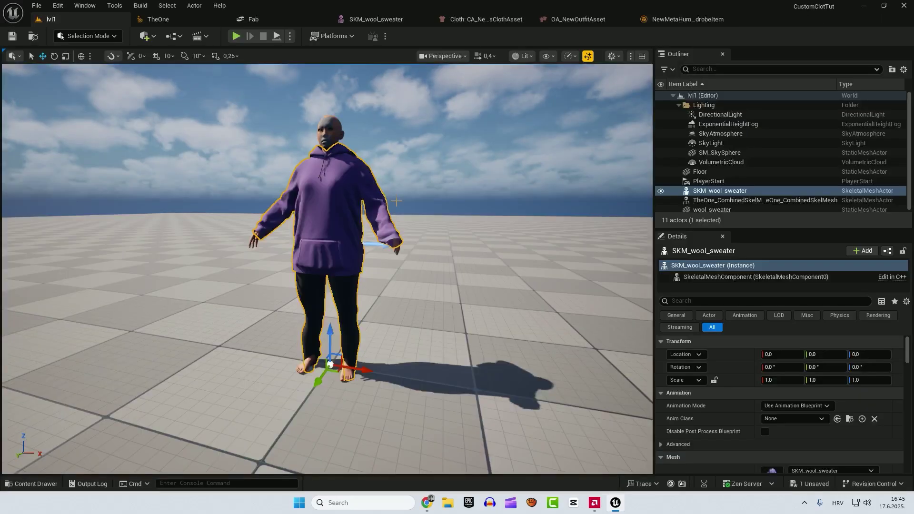
pyautogui.click(175, 20)
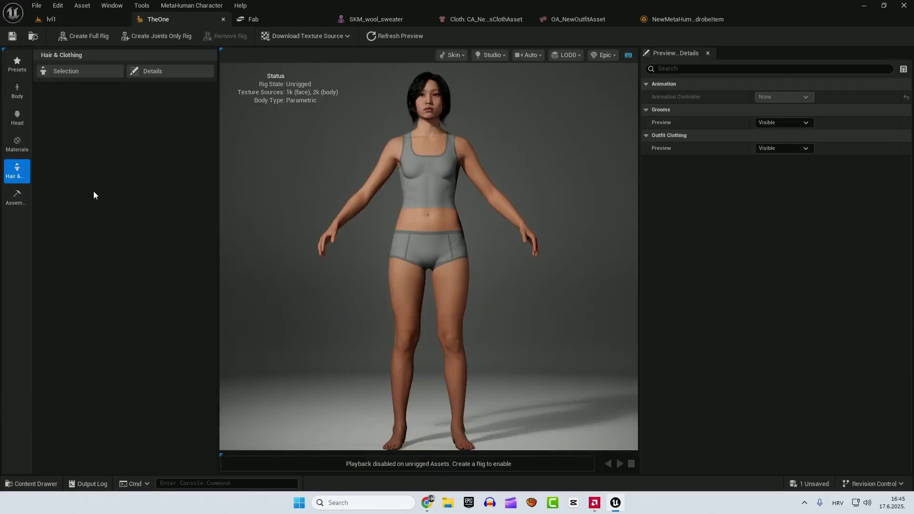
pyautogui.click(79, 72)
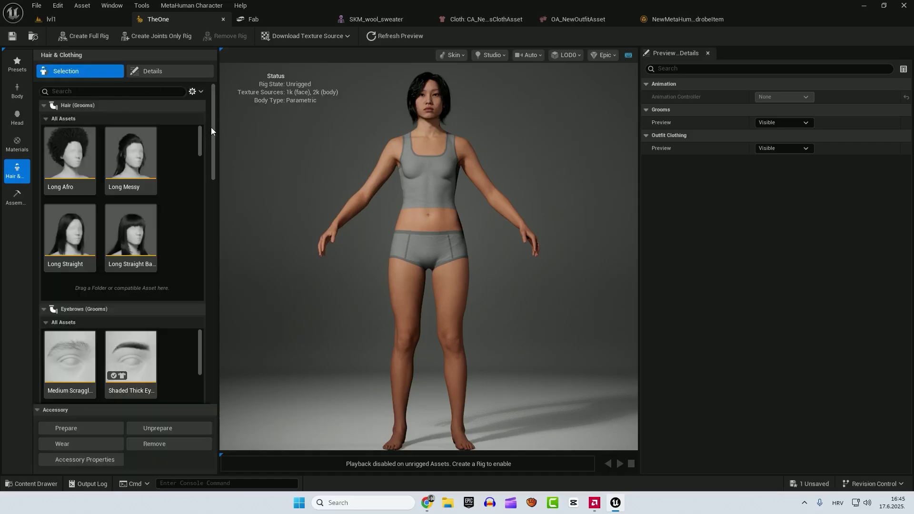
pyautogui.moveTo(212, 127); pyautogui.dragTo(222, 389)
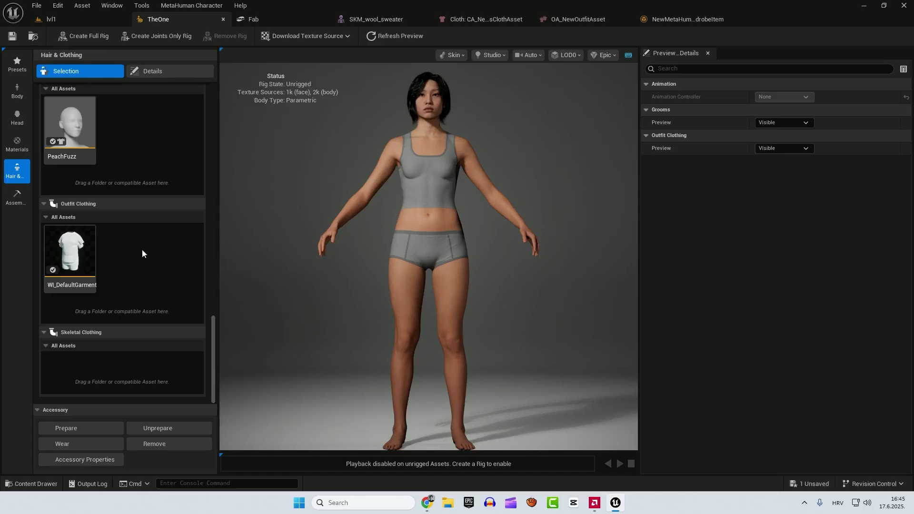
pyautogui.hotkey('ctrl', 'space')
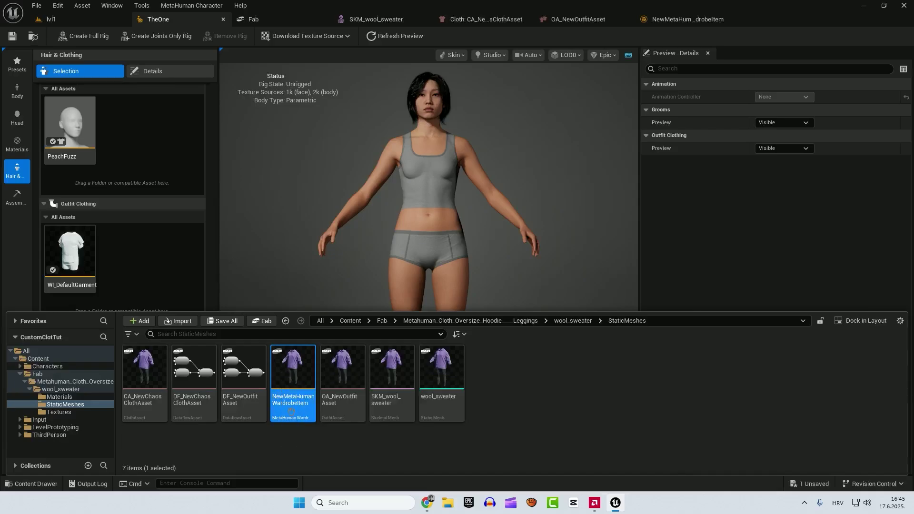
pyautogui.moveTo(291, 376)
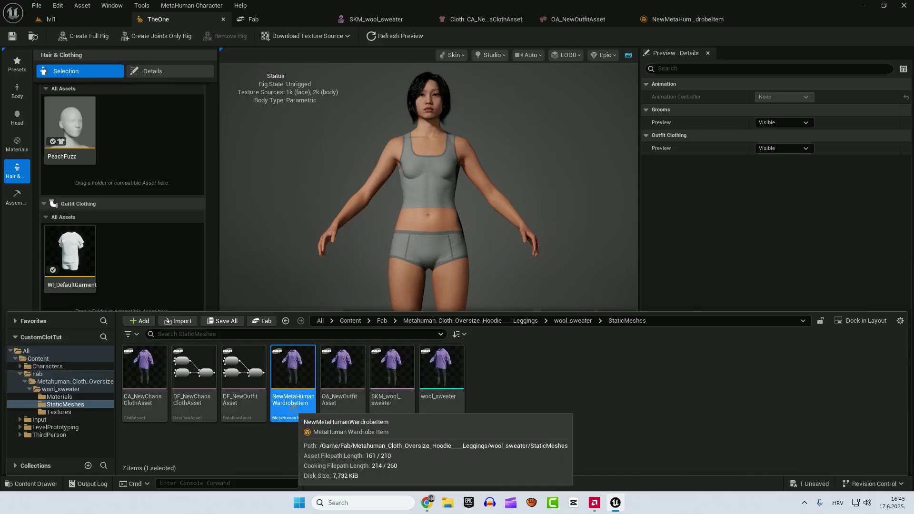
pyautogui.moveTo(292, 374); pyautogui.dragTo(128, 255)
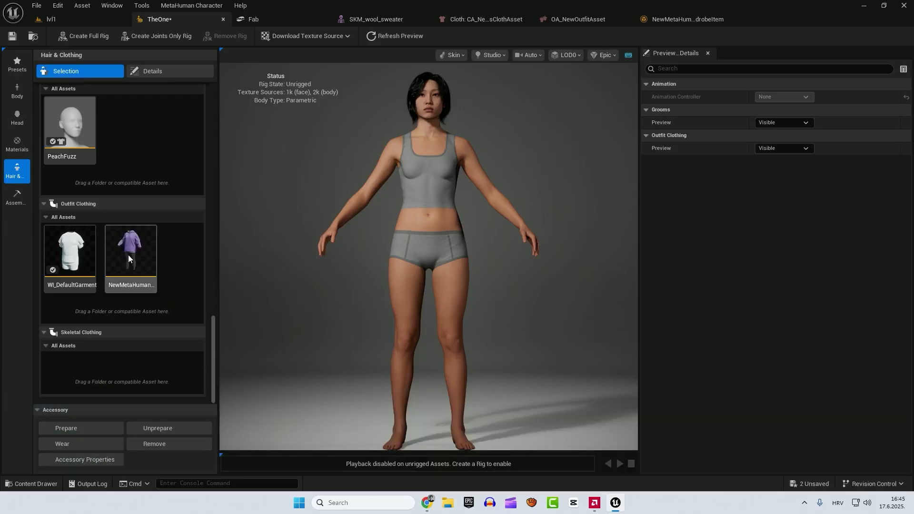
pyautogui.click(125, 259)
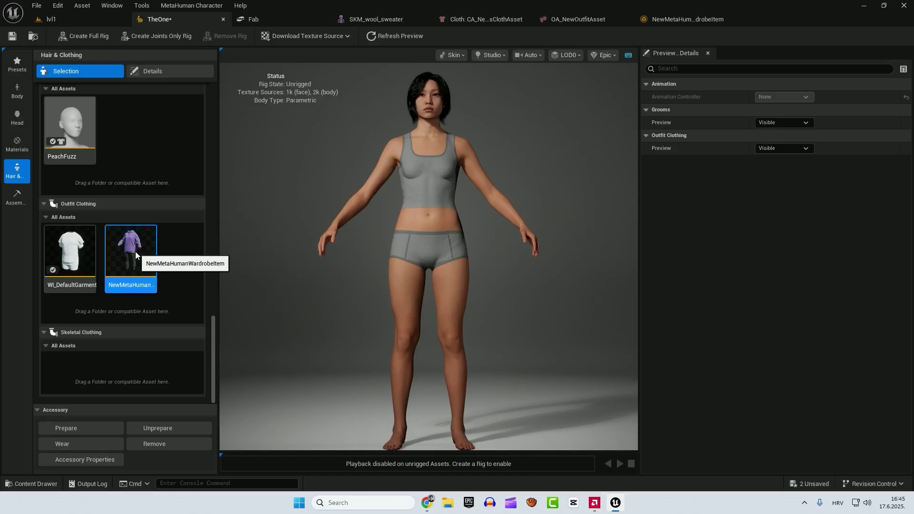
pyautogui.doubleClick(136, 255)
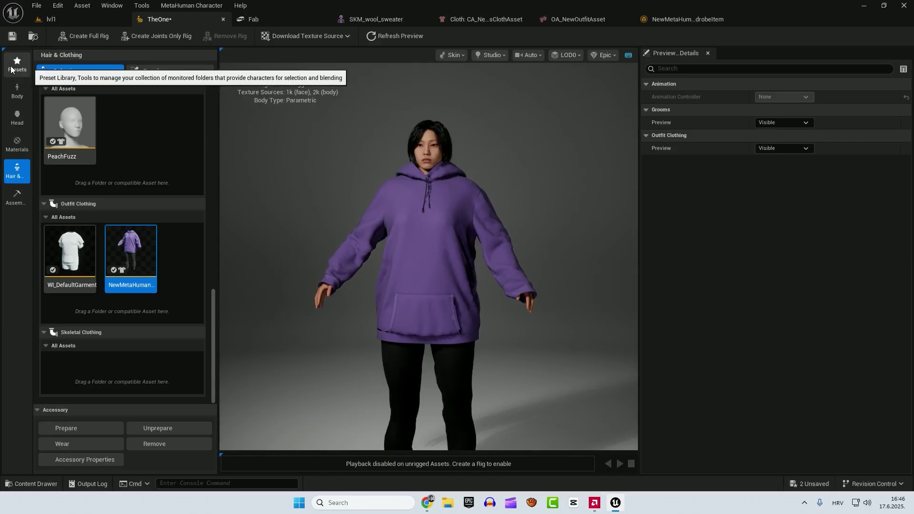
# Open the parametric body model controls and check how the hoodie and leggings fit the full figure
pyautogui.click(17, 90)
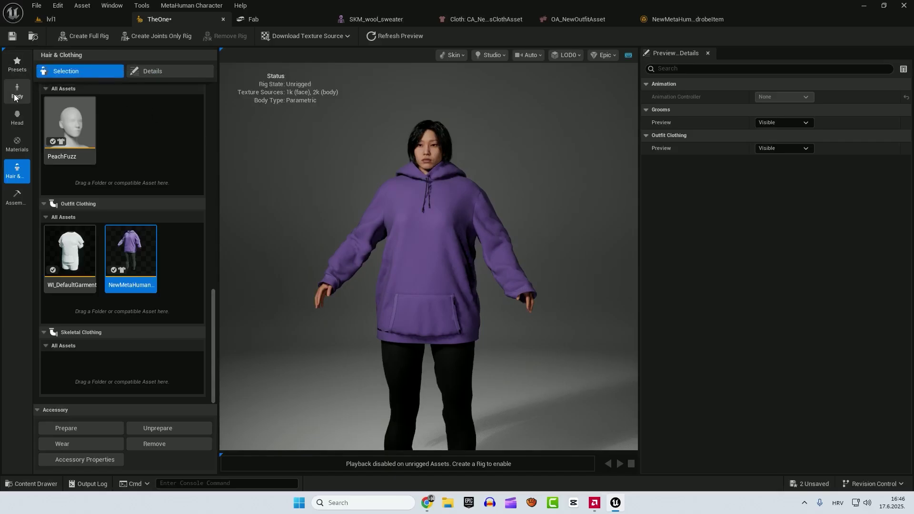
pyautogui.click(62, 87)
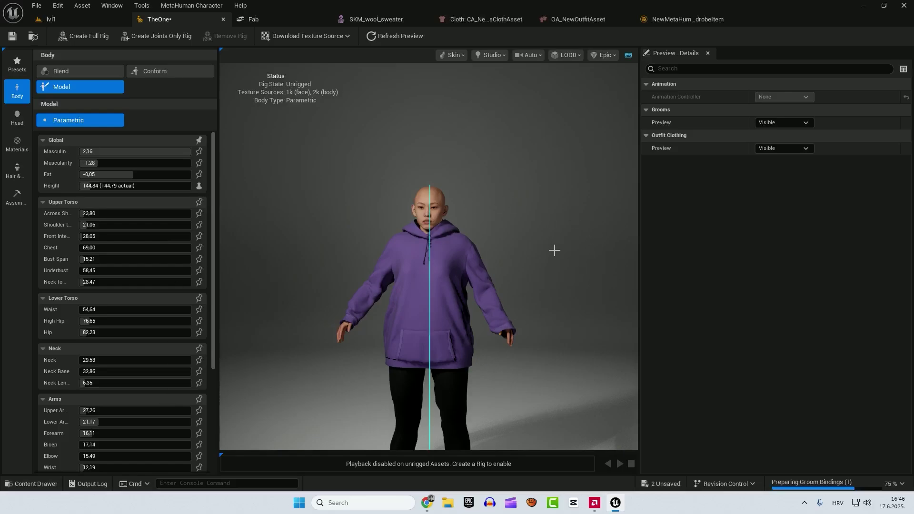
pyautogui.moveTo(485, 322); pyautogui.dragTo(484, 337, button='middle')
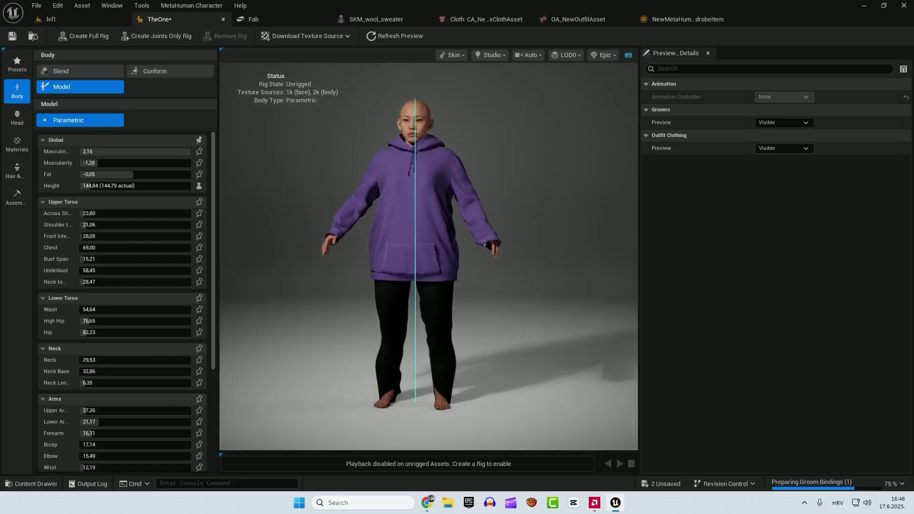